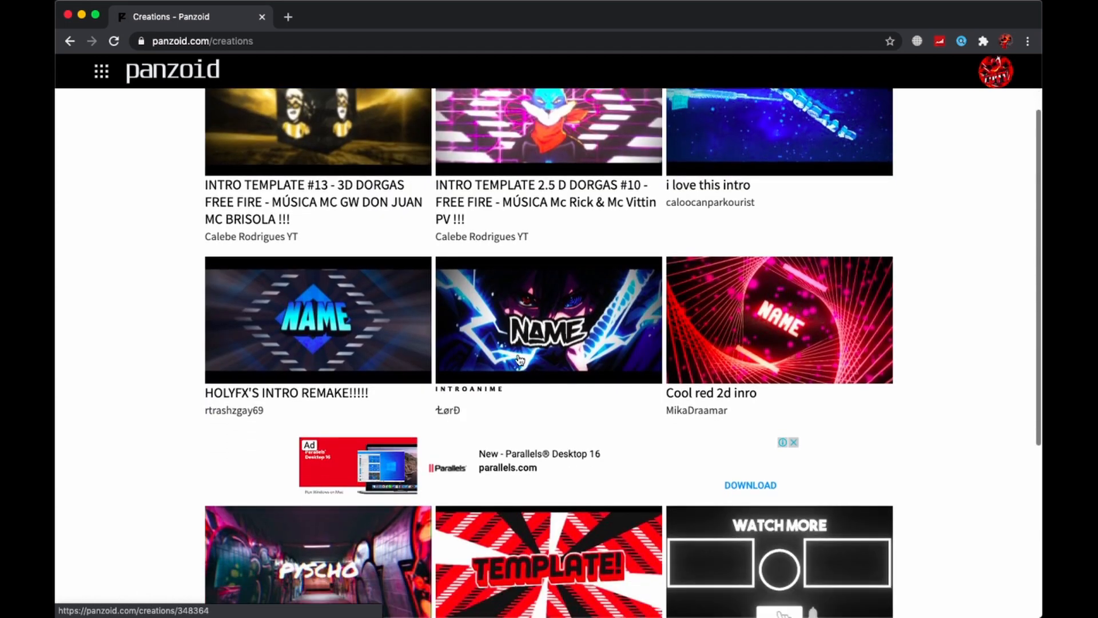
Step: Browse the intro templates in the creations gallery and search it for "red 3d intro"
scroll(519, 359, "down", 6)
scroll(491, 289, "down", 1)
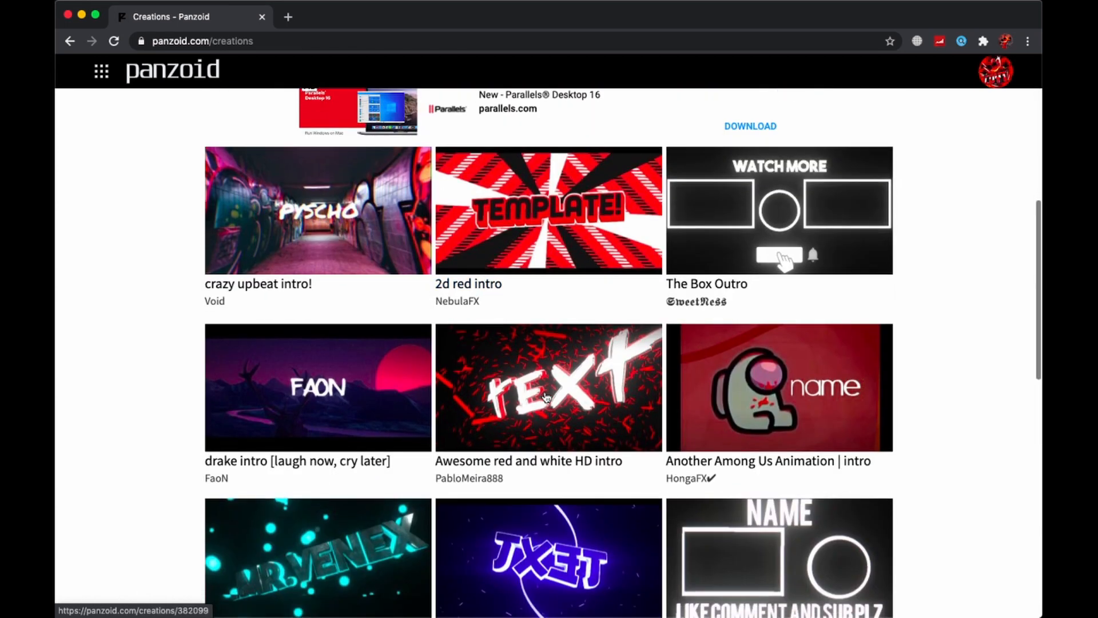
scroll(529, 329, "down", 2)
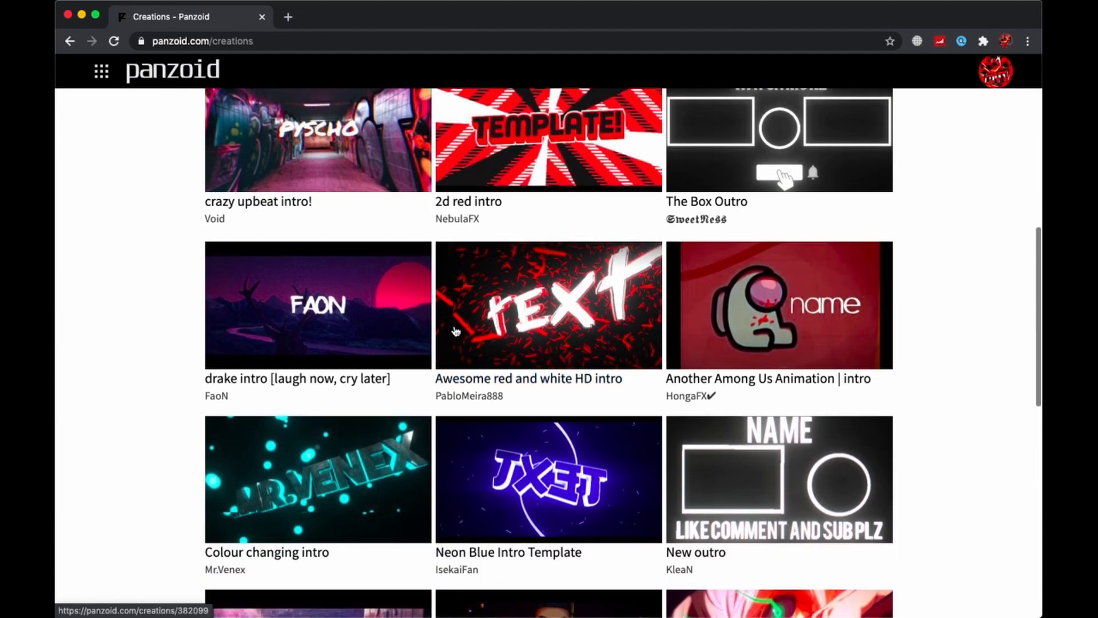
scroll(511, 498, "down", 3)
scroll(511, 497, "down", 8)
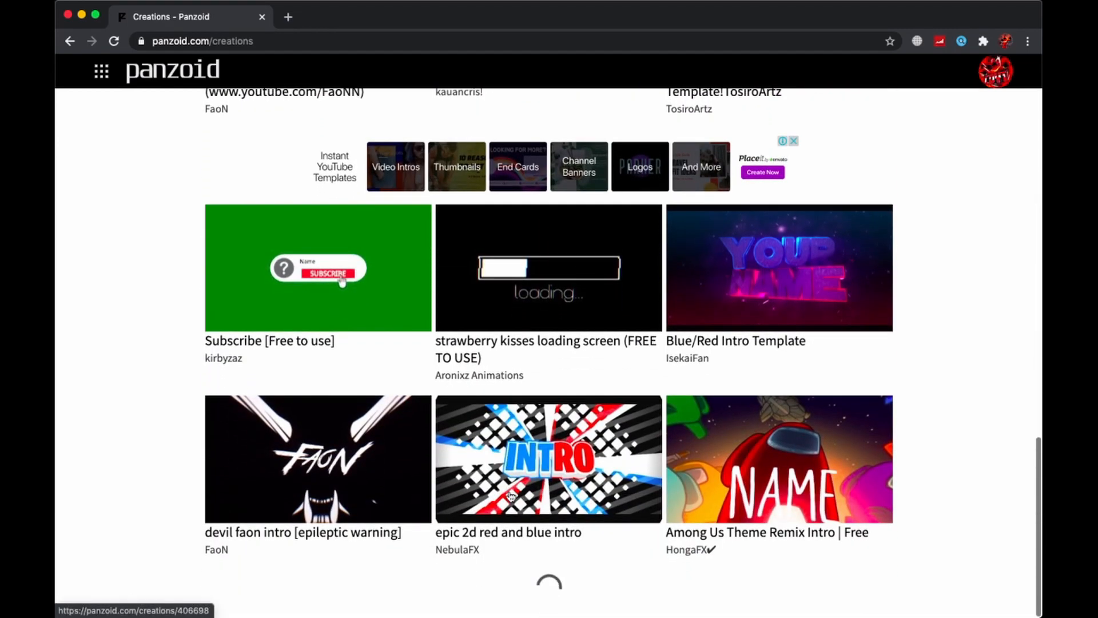
scroll(510, 497, "up", 20)
left_click(359, 112)
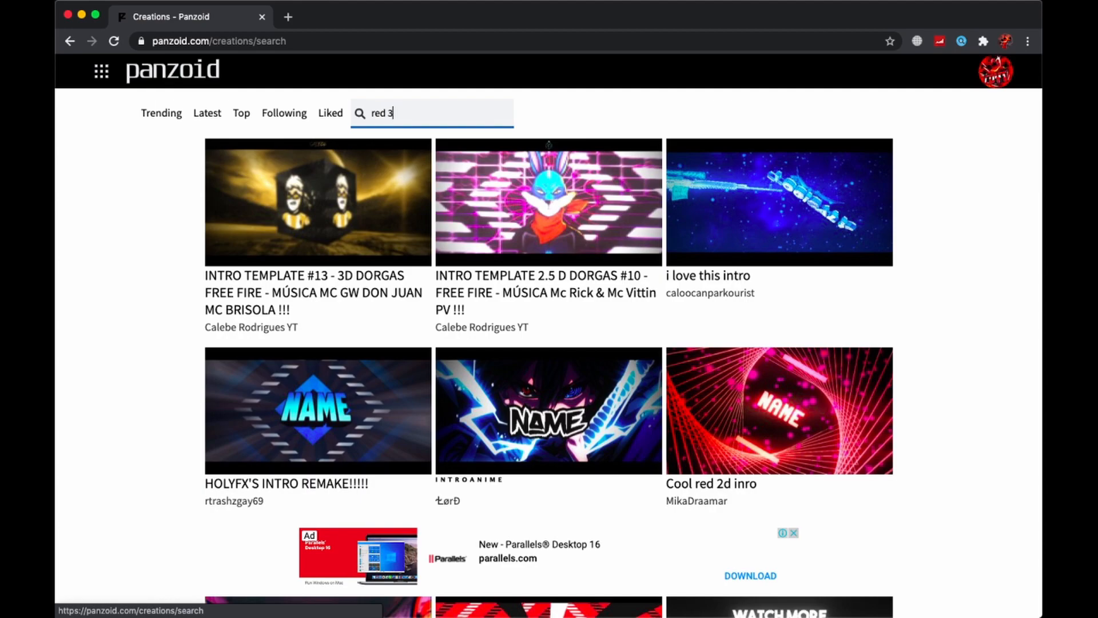
type("red 3d intro")
key("Return")
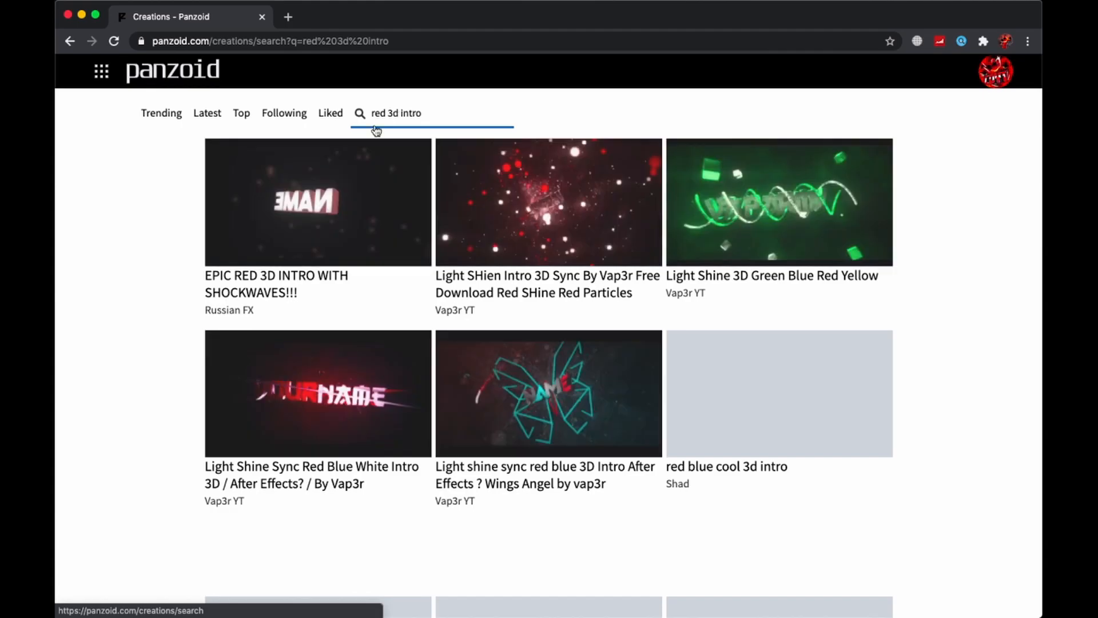
Step: Choose the "First Ever Attempt At 3D!" template from the search results and open it in Clipmaker
scroll(417, 324, "down", 6)
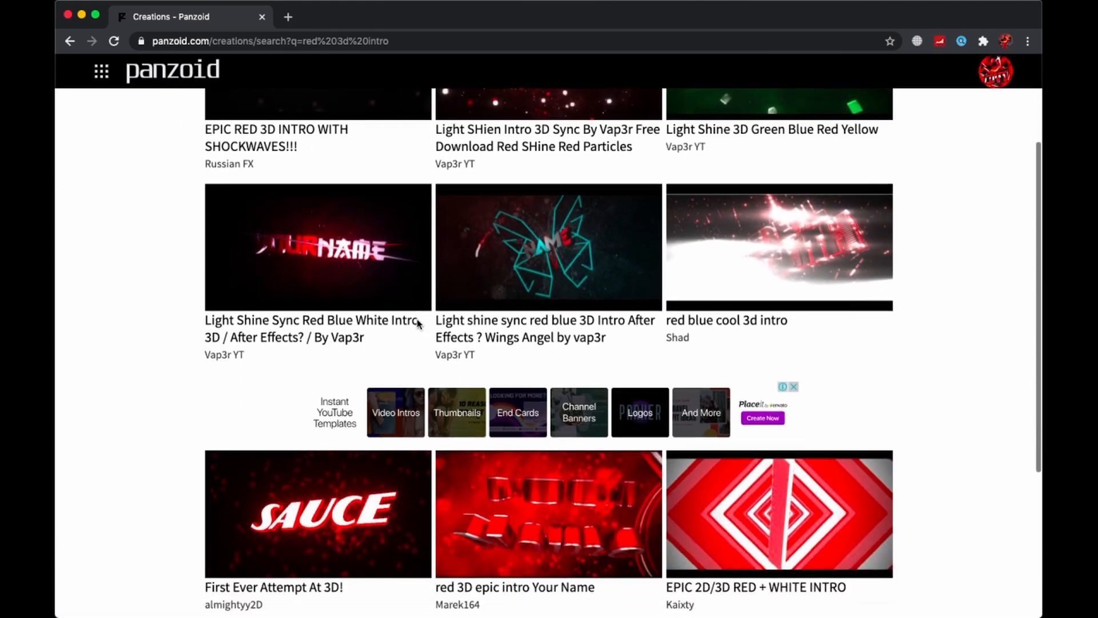
scroll(418, 324, "down", 3)
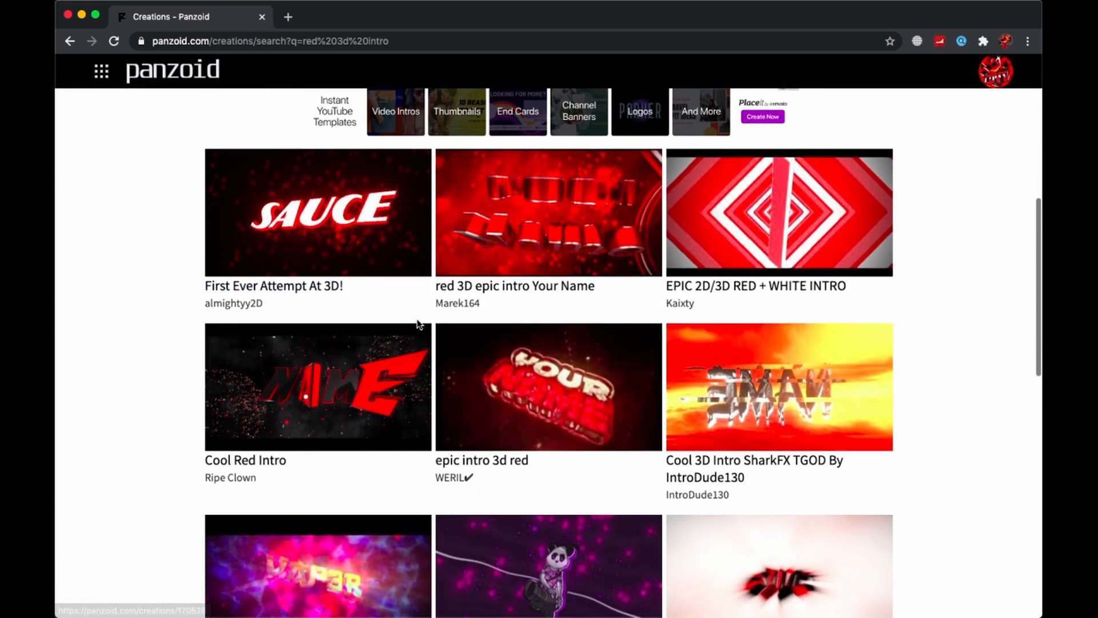
scroll(312, 287, "up", 3)
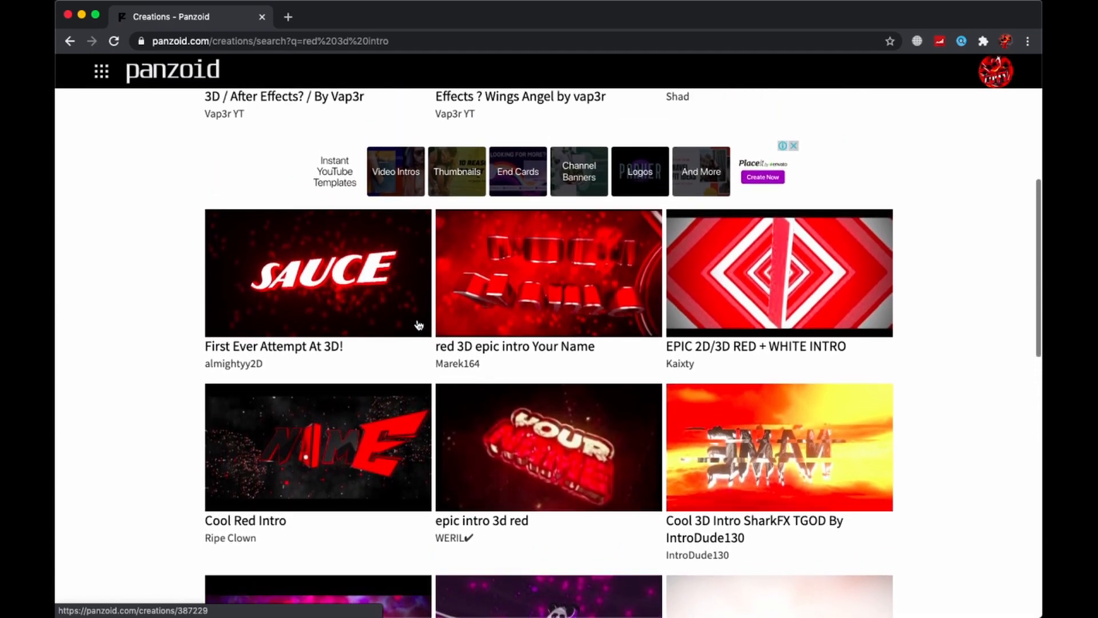
left_click(322, 316)
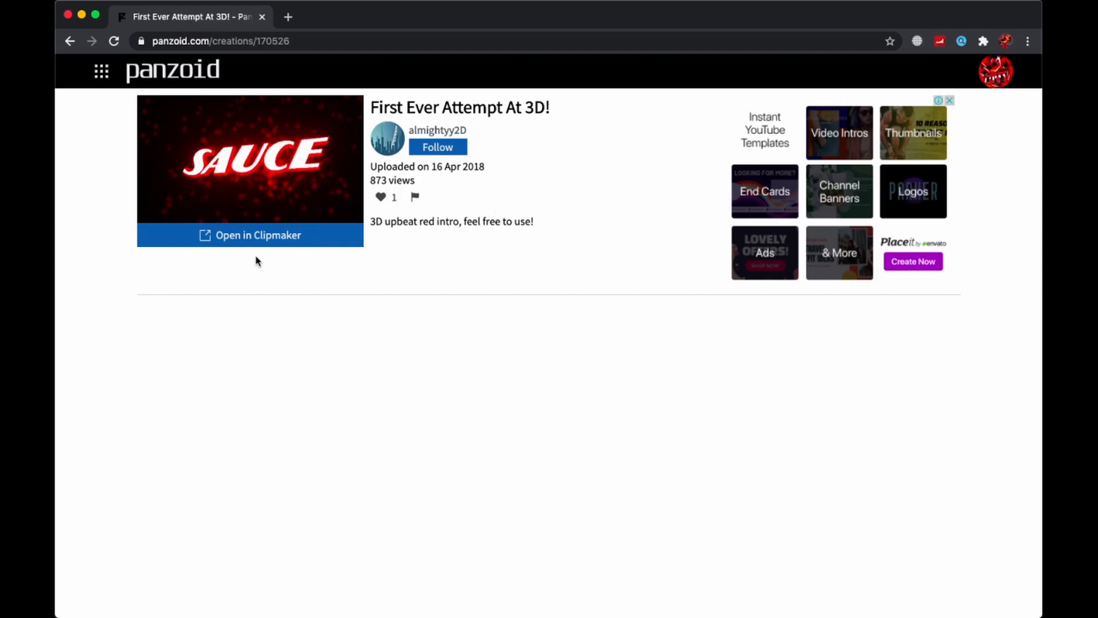
left_click(322, 238)
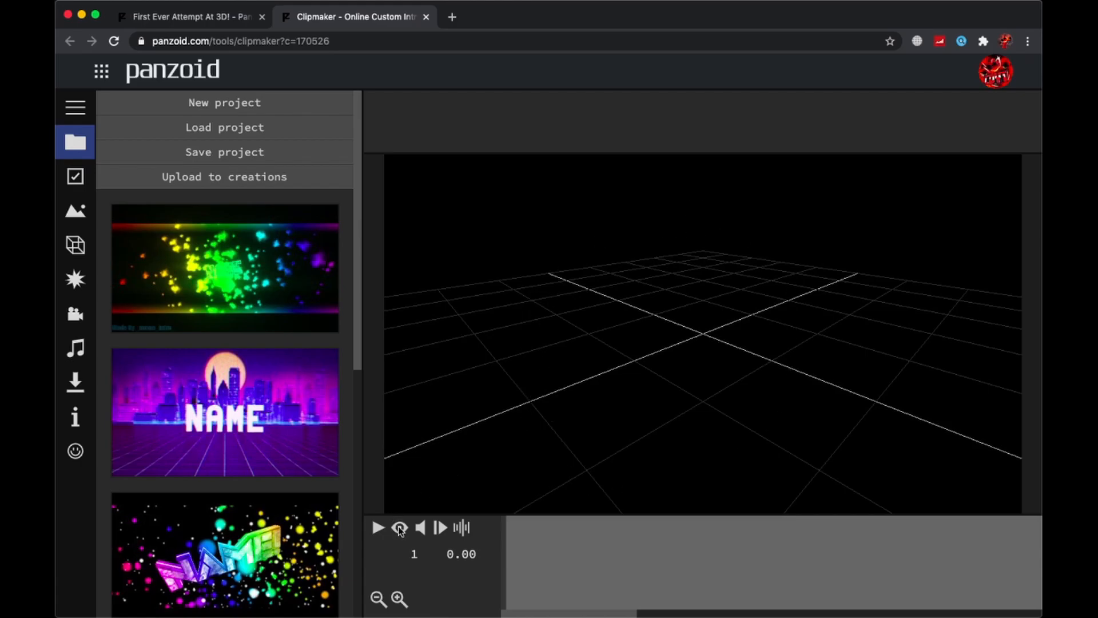
Step: Enable the rendered preview and play the intro template, pausing it once the SAUCE title is large
left_click(399, 528)
left_click(377, 527)
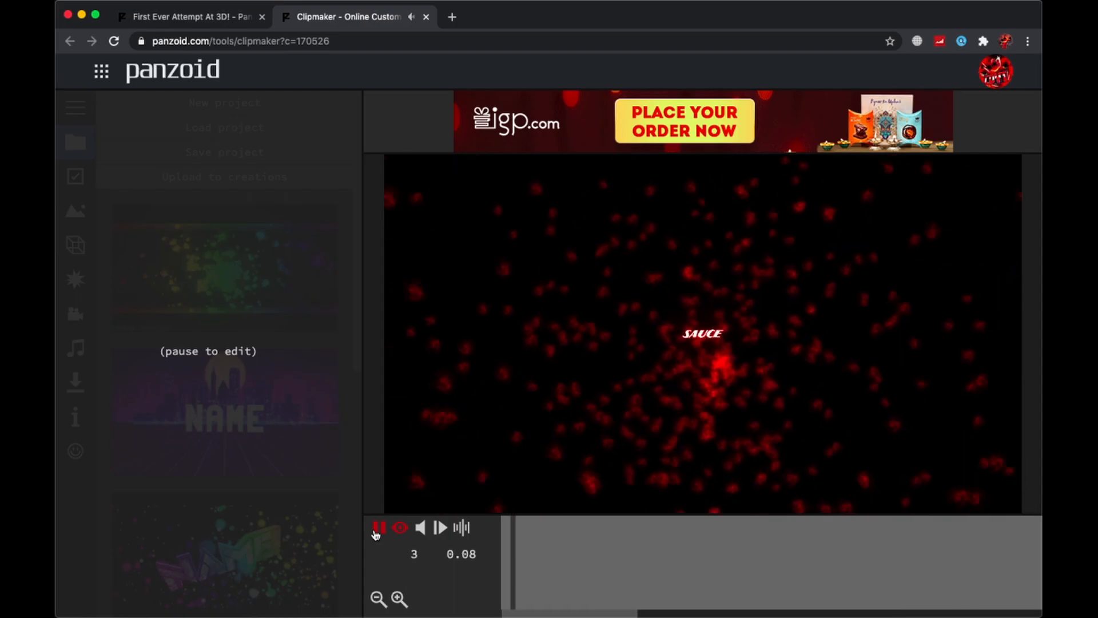
left_click(377, 528)
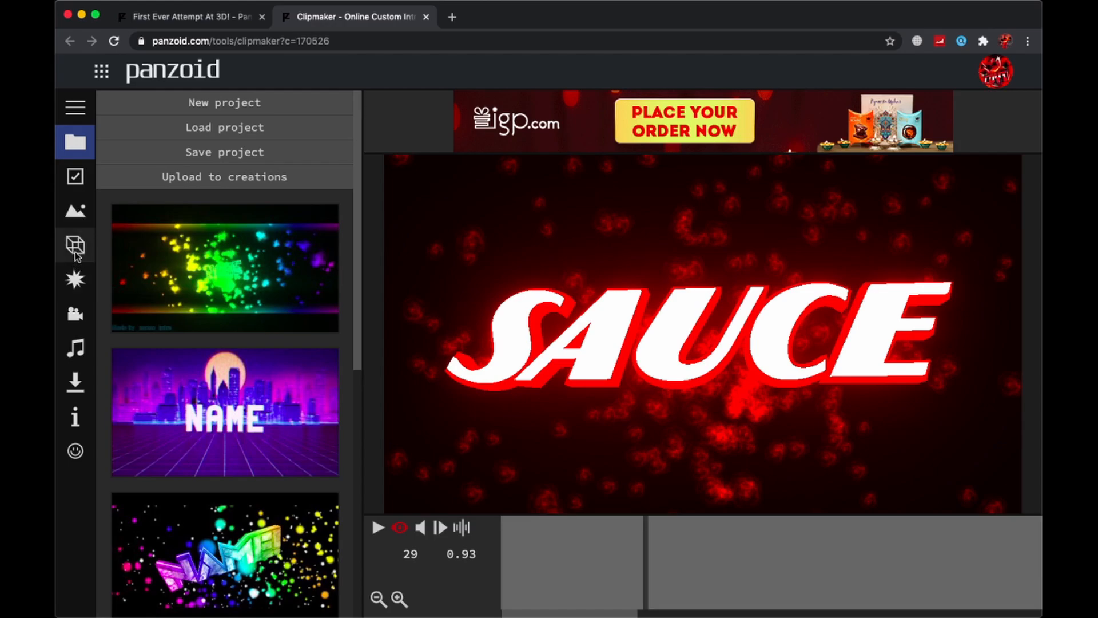
Step: Change the first SAUCE 3D text object in the text group to read CDYT
left_click(76, 108)
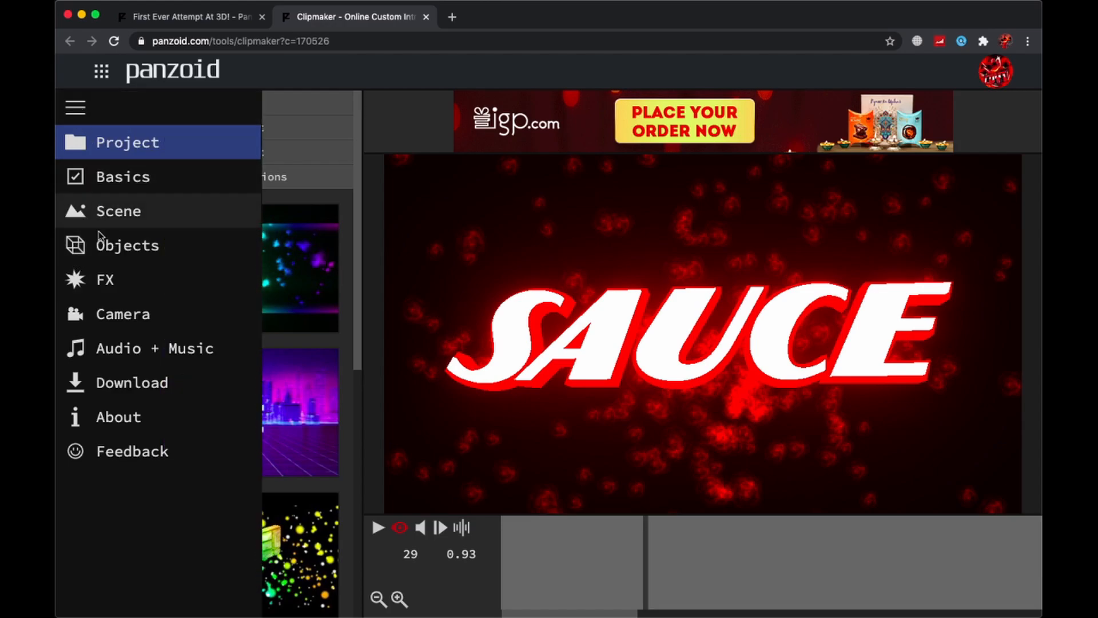
left_click(107, 249)
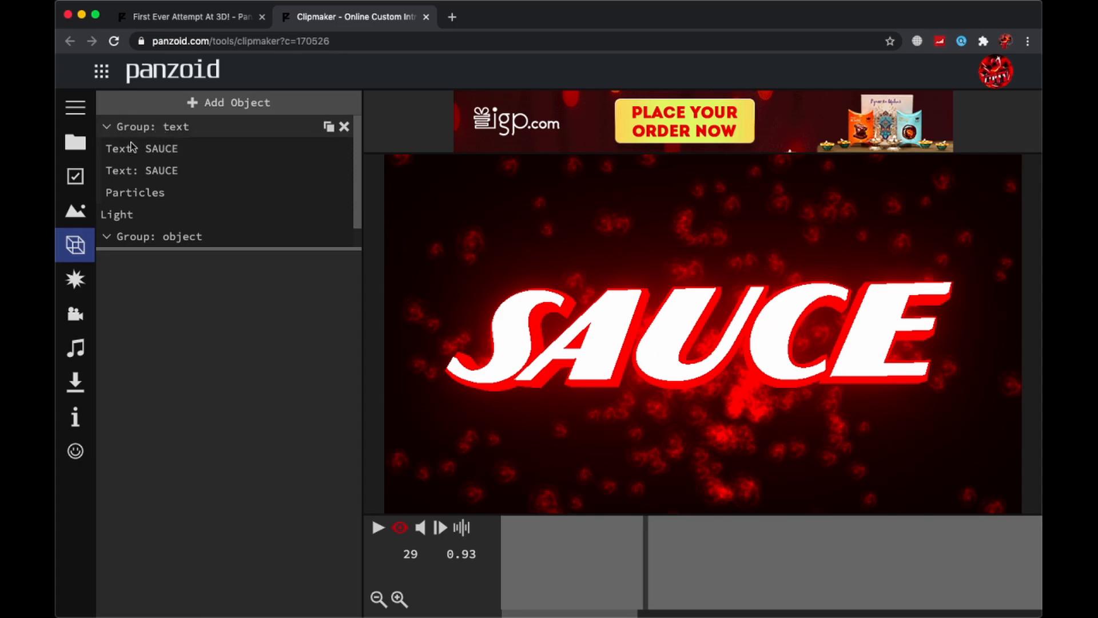
left_click(110, 151)
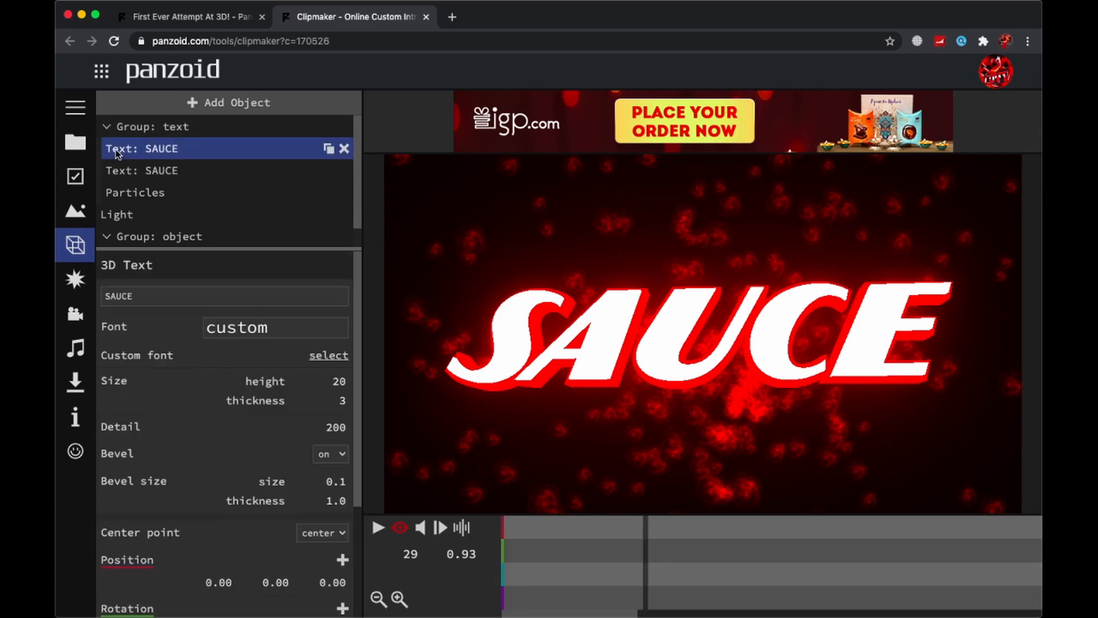
left_click_drag(147, 296, 99, 300)
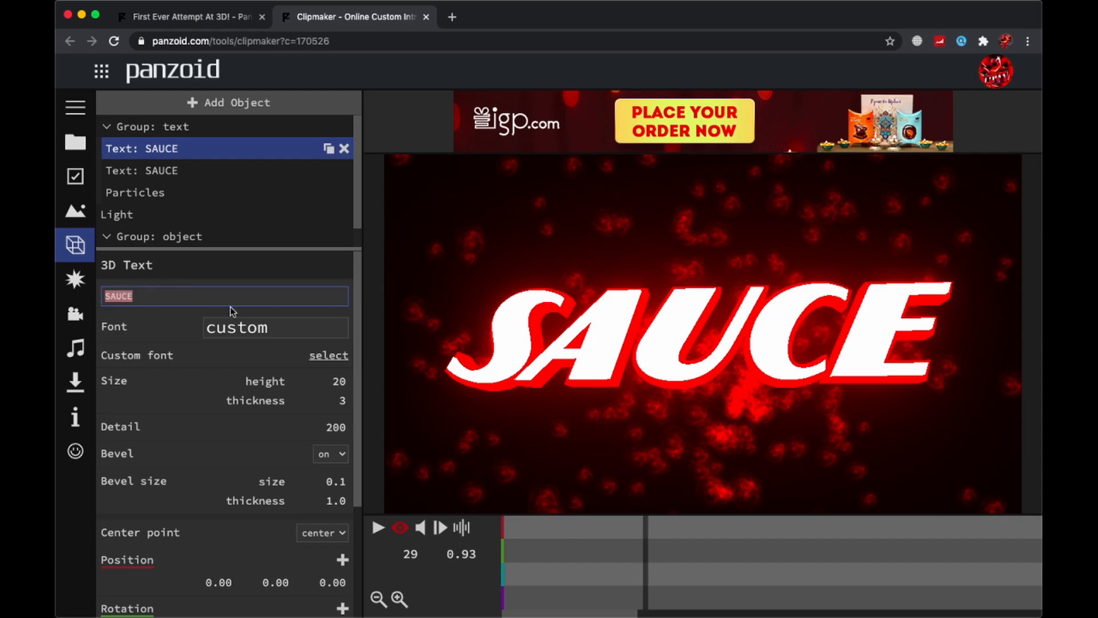
type("CDYT")
key("Return")
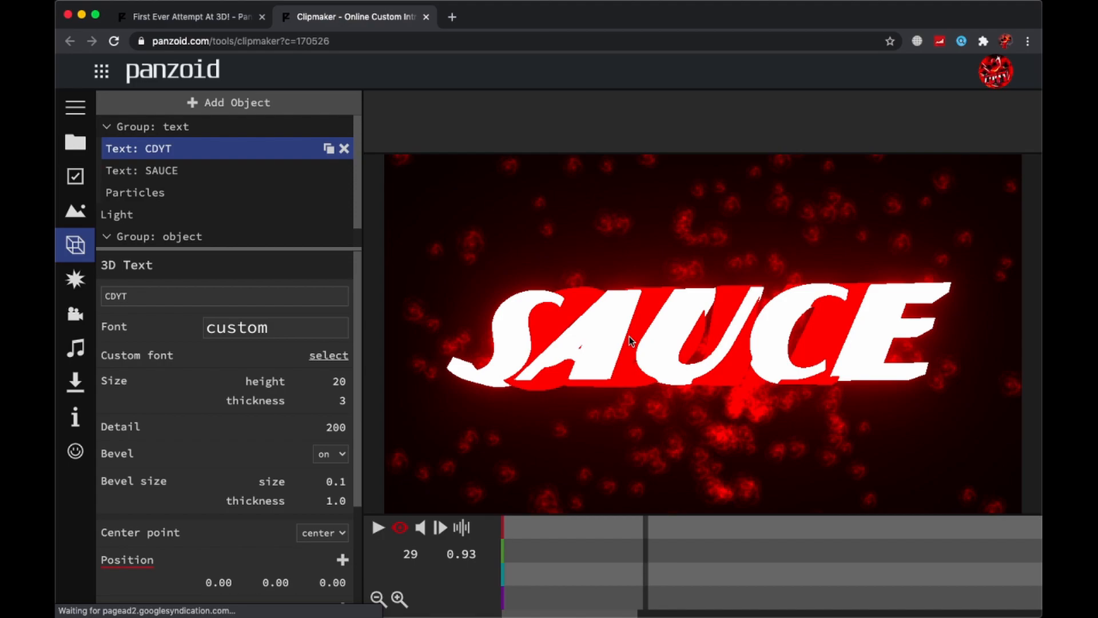
Step: Replace the wording of the remaining SAUCE text object with CDYT and apply it
left_click(149, 170)
left_click_drag(137, 296, 100, 294)
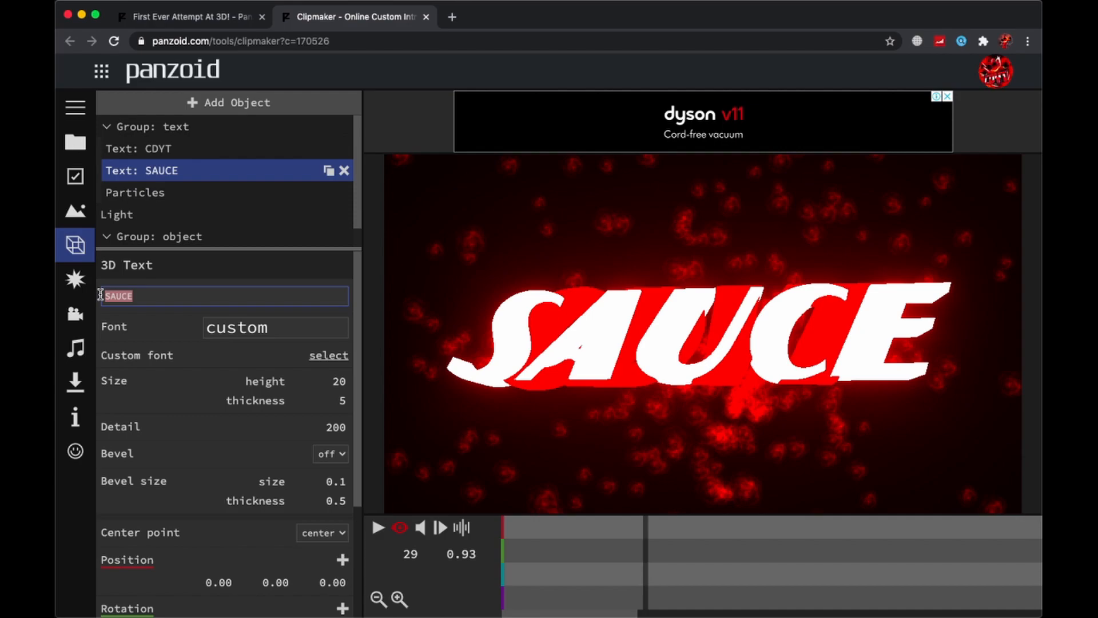
type("CD")
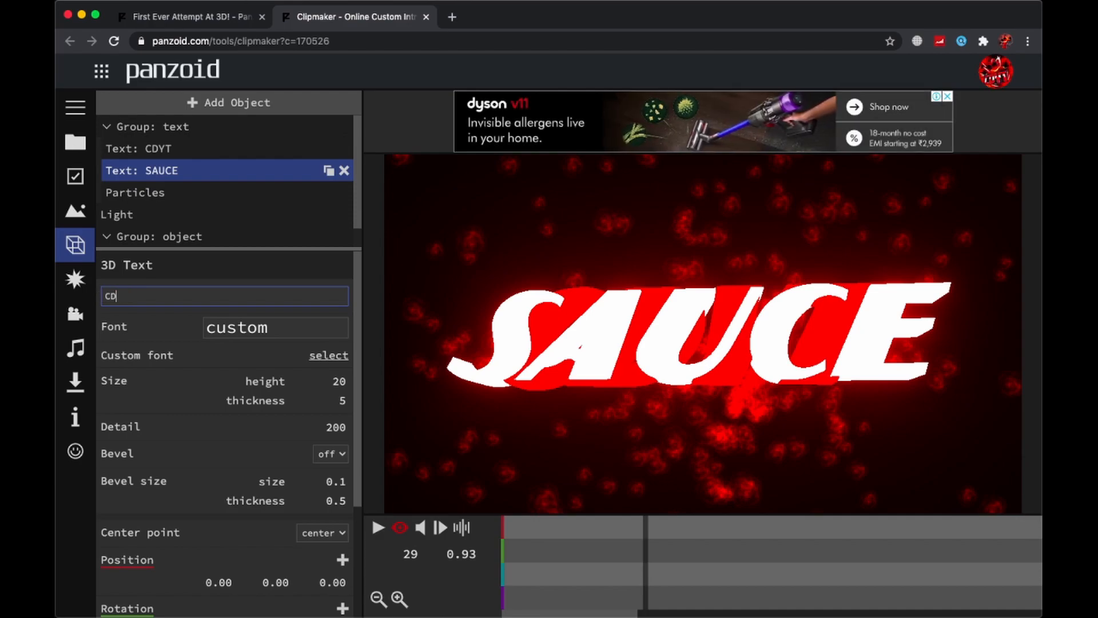
type("YT")
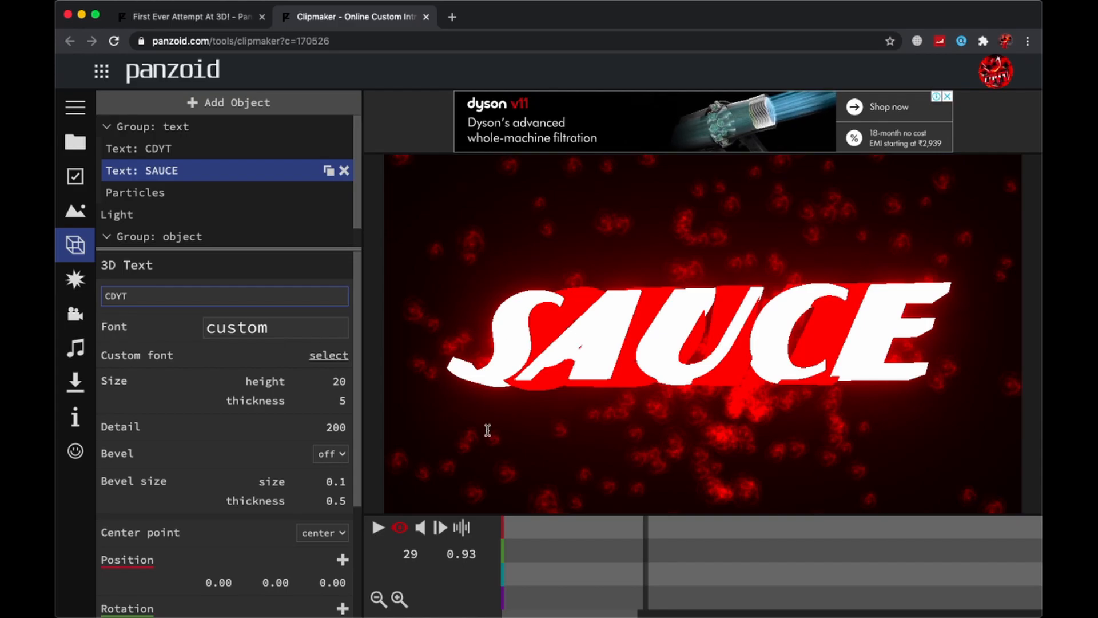
left_click(527, 368)
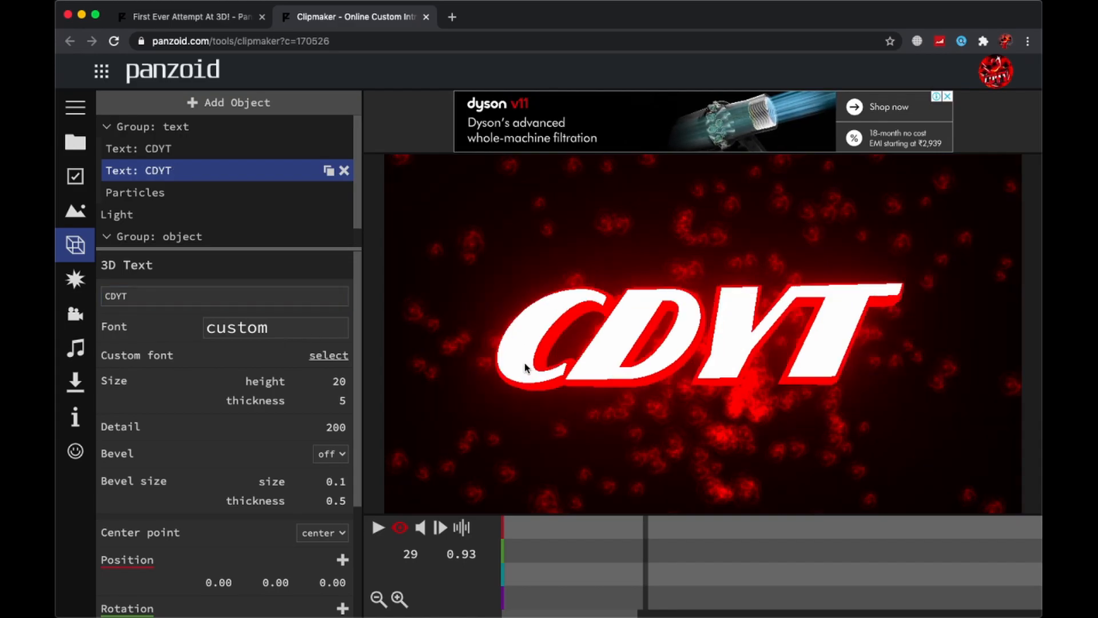
Step: Play the intro with the new title, pause it, and return the playhead to time 0.00
left_click(375, 526)
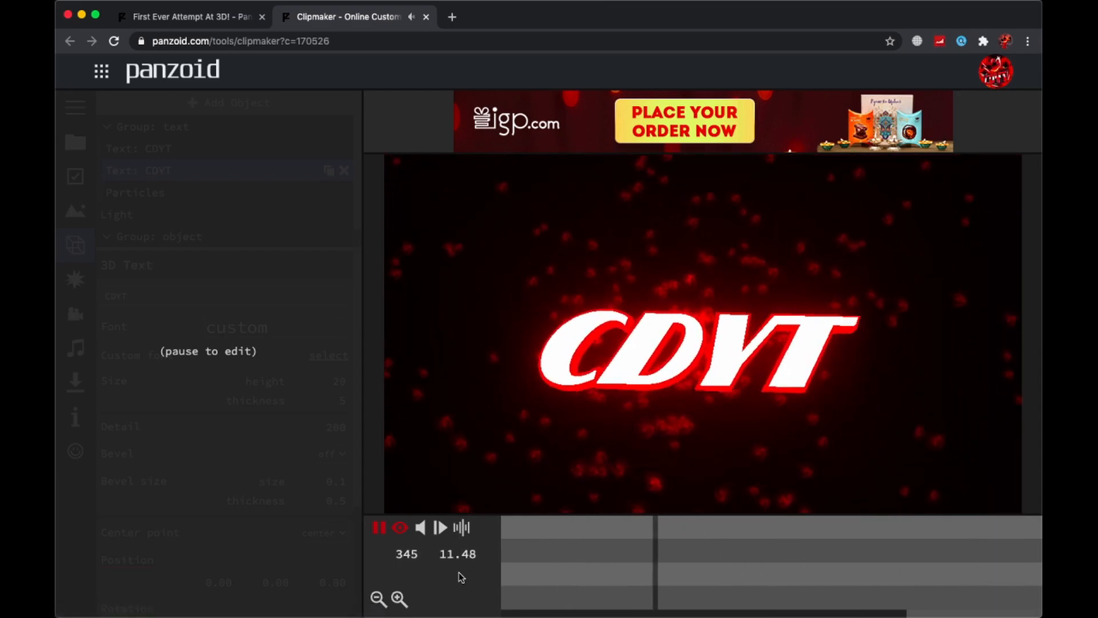
left_click(379, 527)
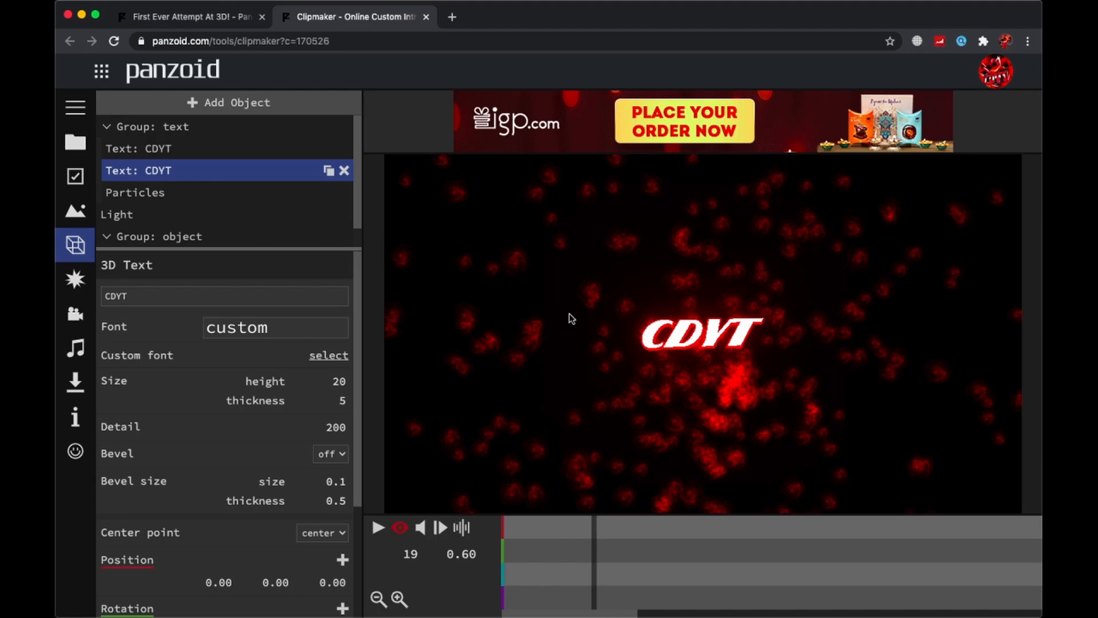
left_click_drag(449, 554, 403, 553)
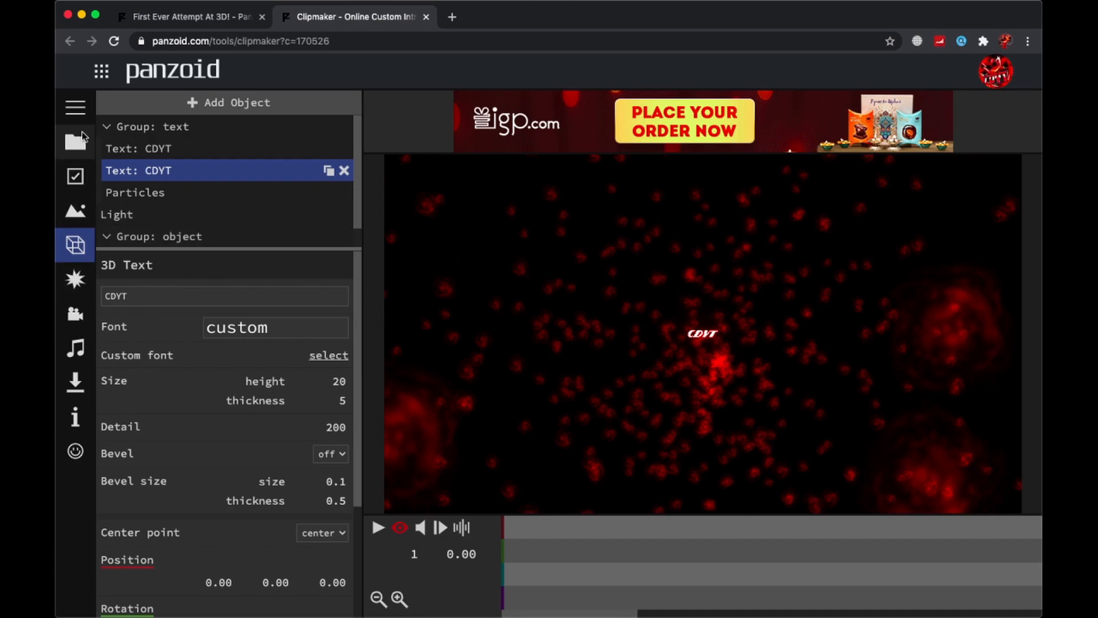
Step: Filter the available effects by "shu" and add the Shutter effect to the intro
left_click(74, 107)
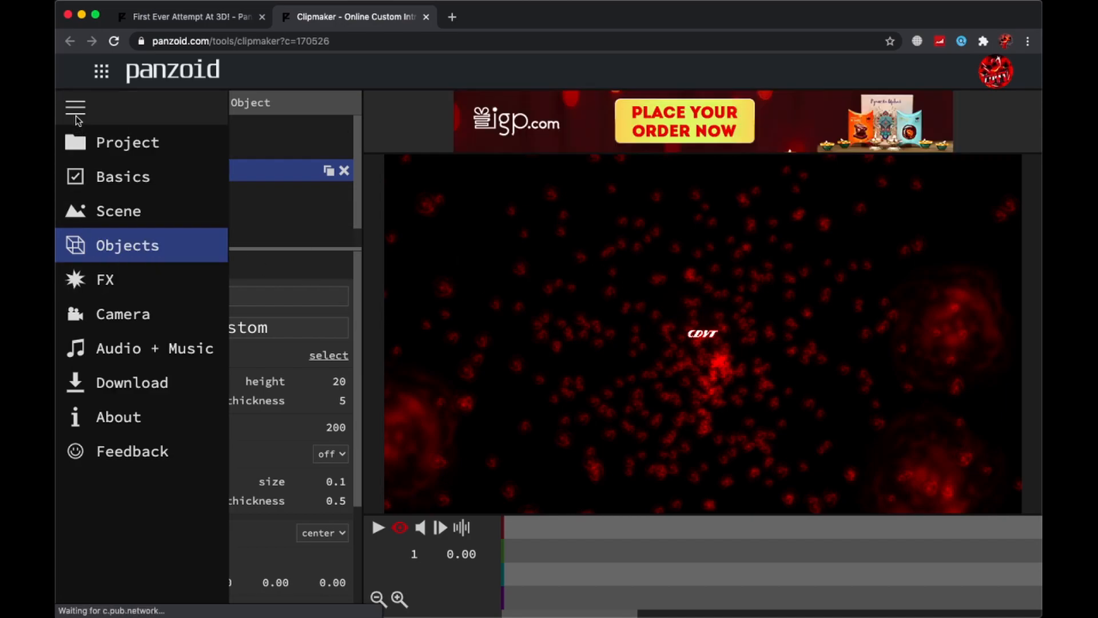
left_click(109, 279)
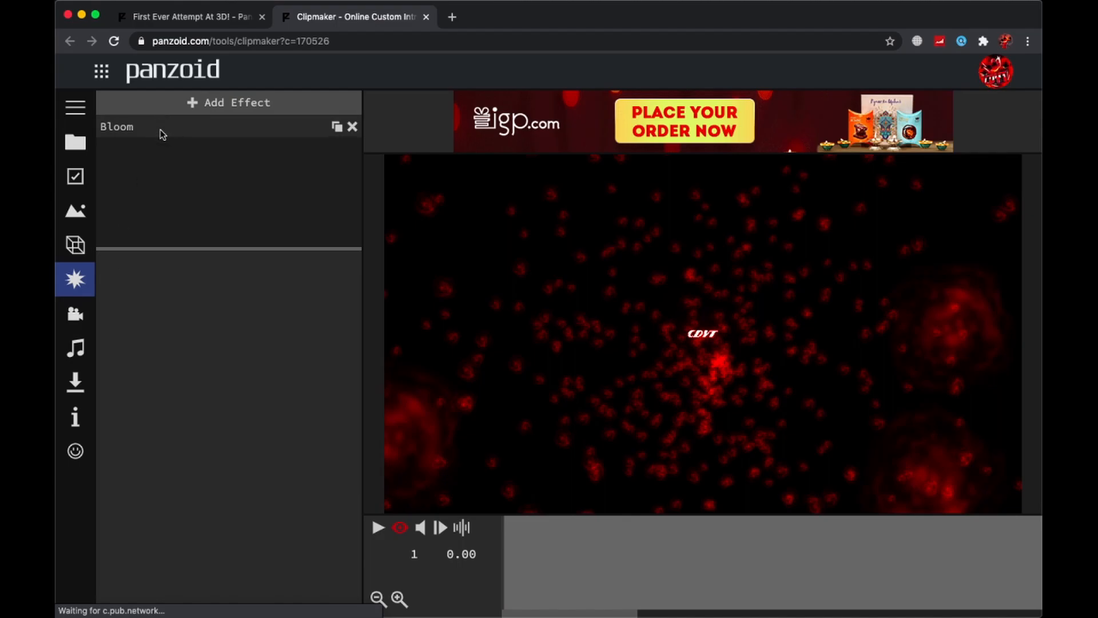
left_click(162, 133)
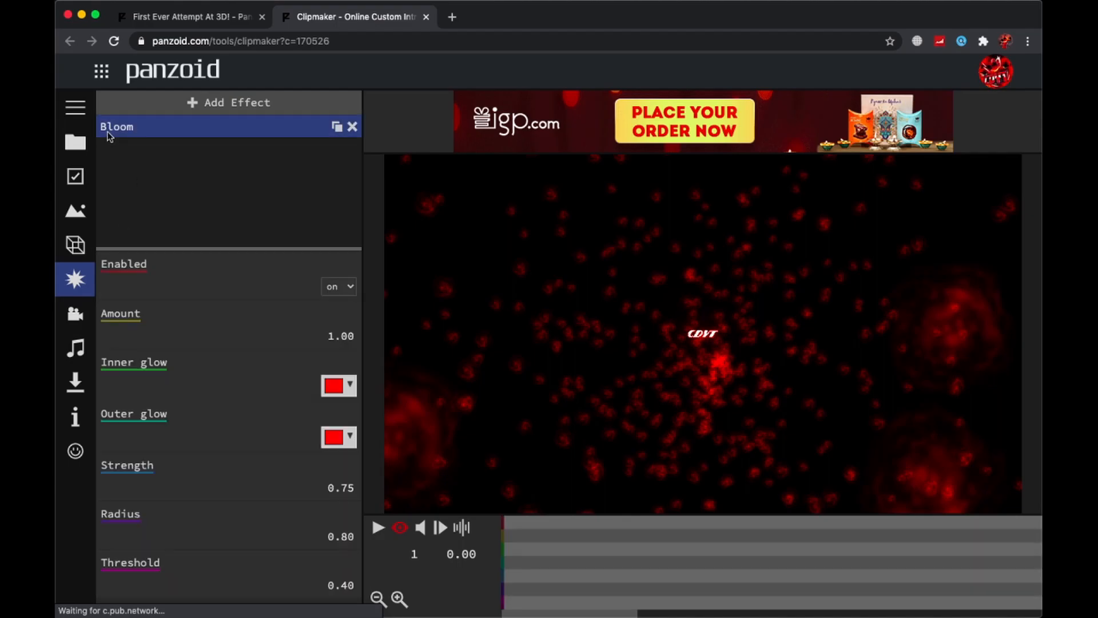
left_click(197, 105)
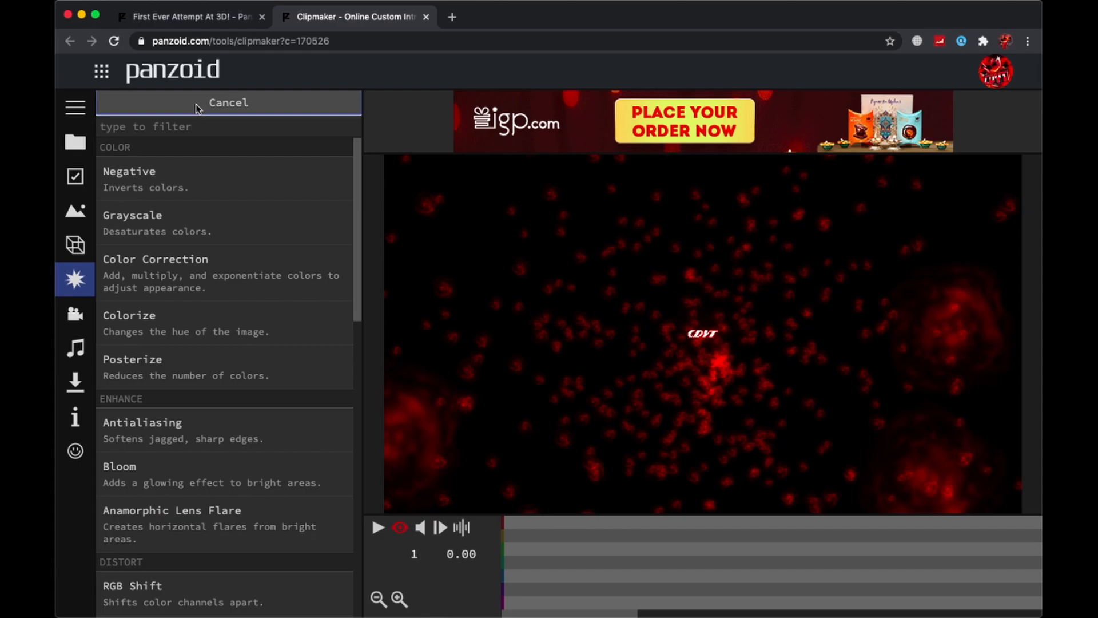
left_click(192, 132)
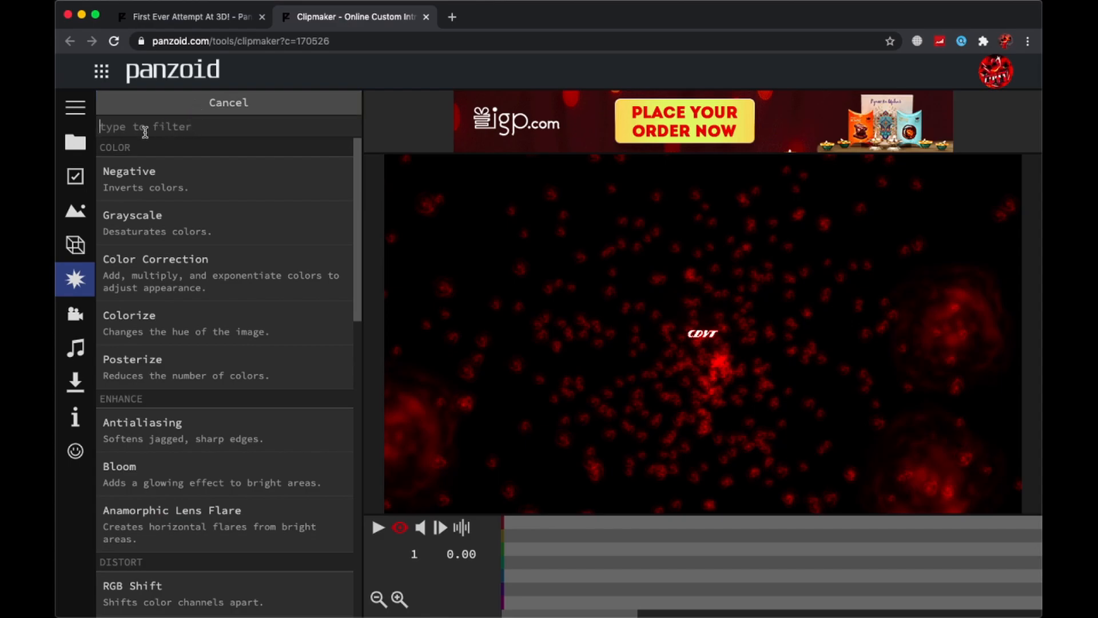
type("shu")
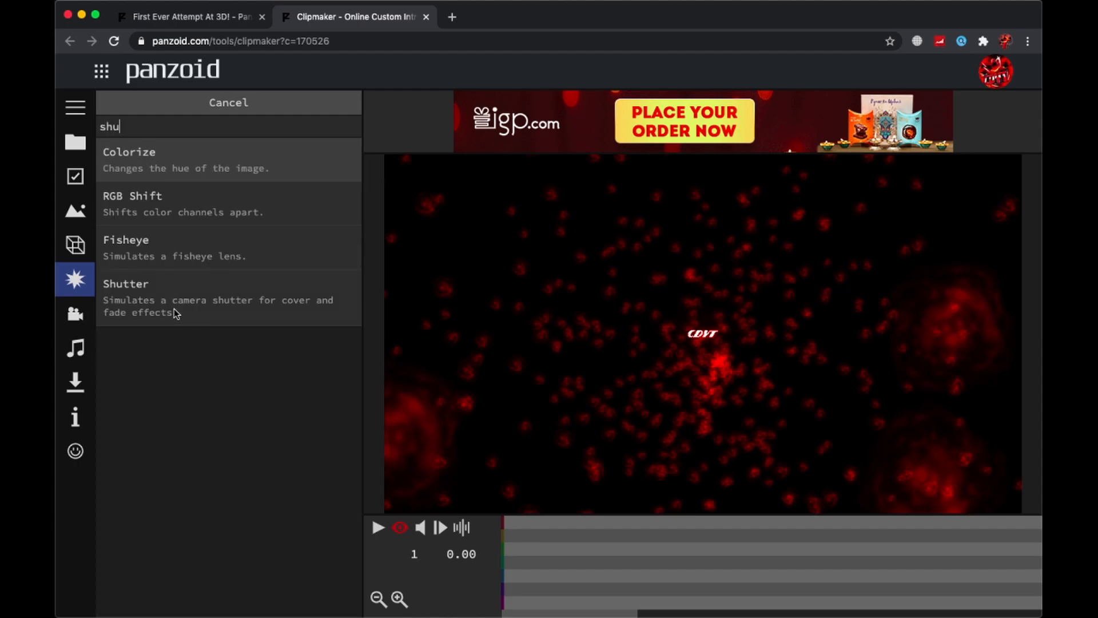
left_click(175, 311)
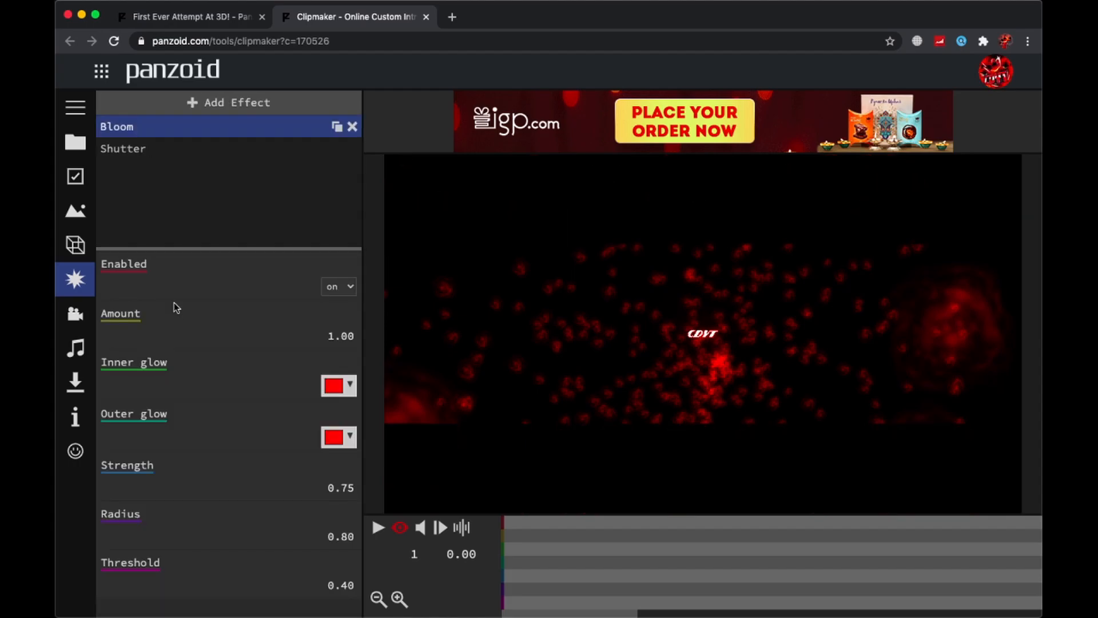
Step: Select the Shutter effect and set its Cover to 0.5 with the playhead at time 0
left_click(141, 155)
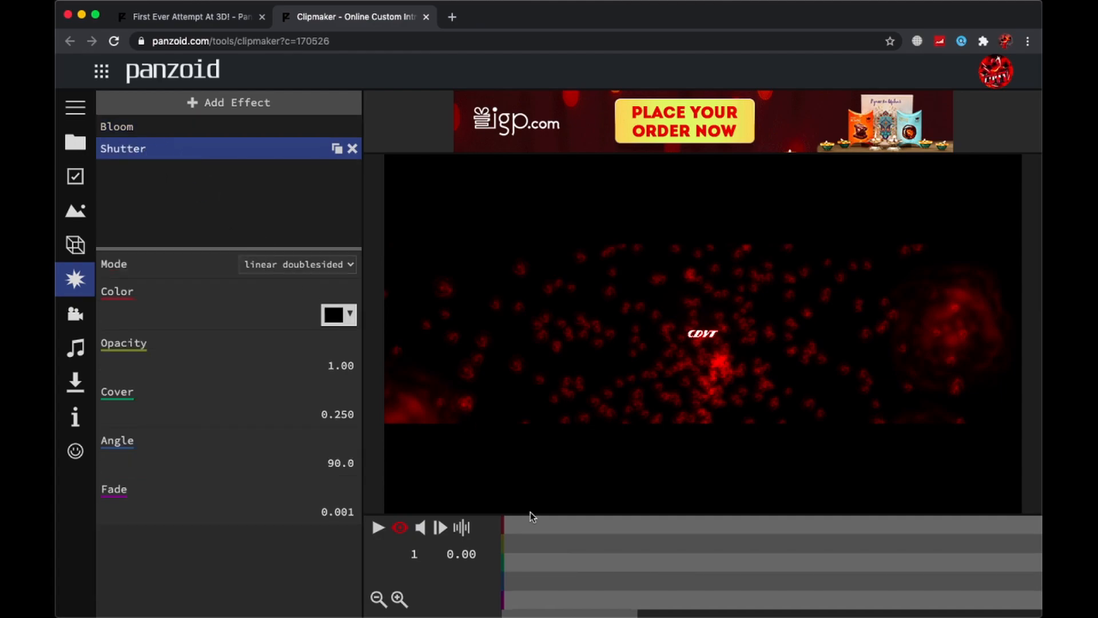
left_click(457, 555)
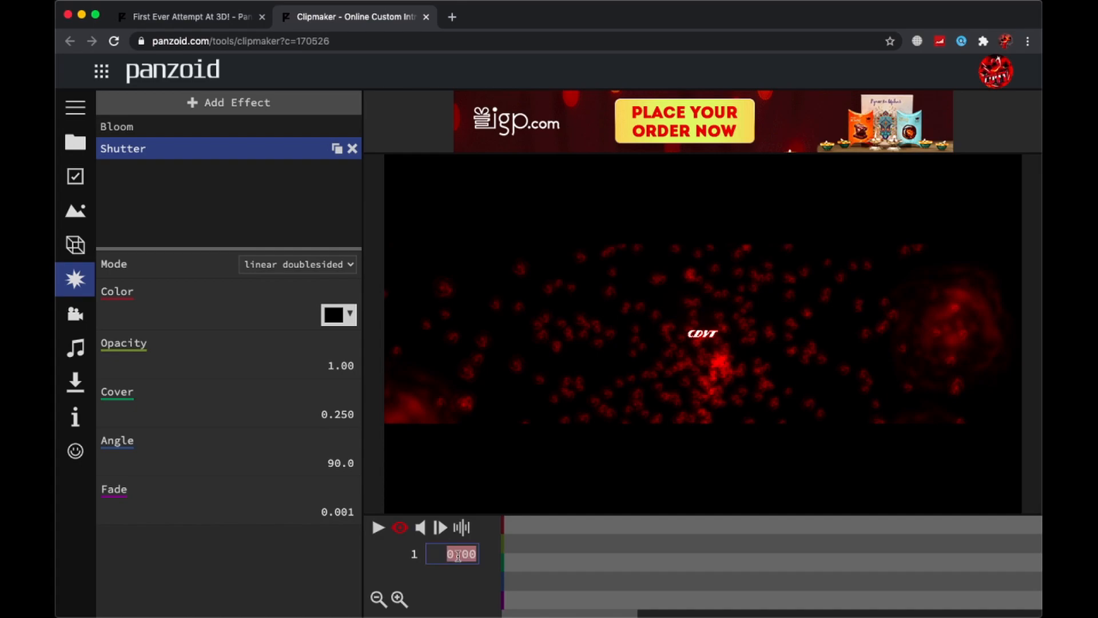
type("0")
key("Return")
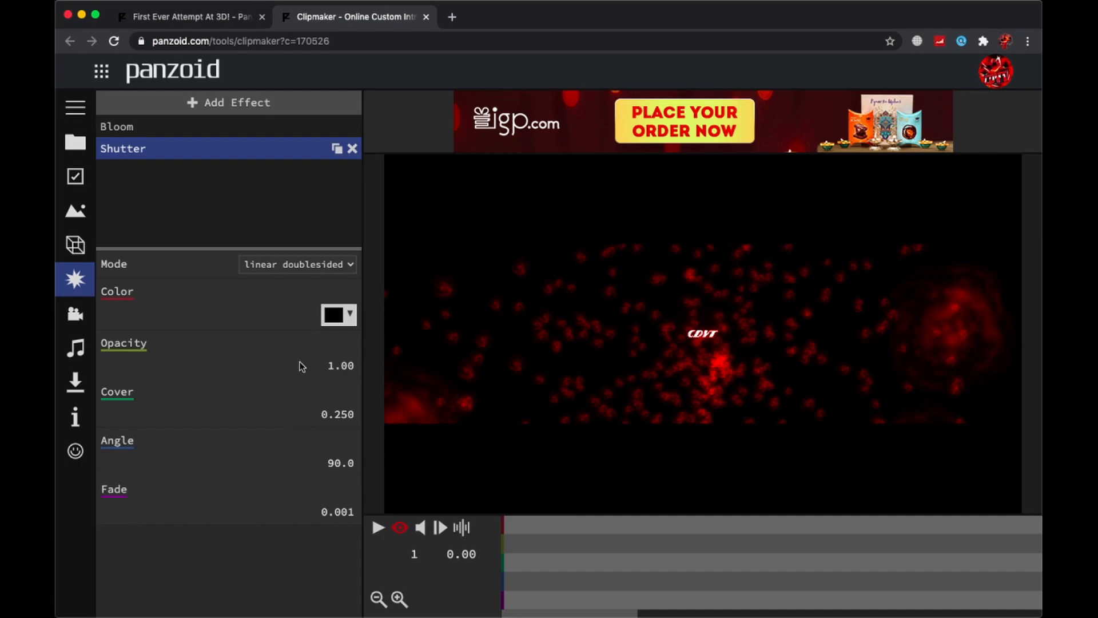
left_click_drag(342, 420, 361, 256)
left_click(344, 407)
type("0")
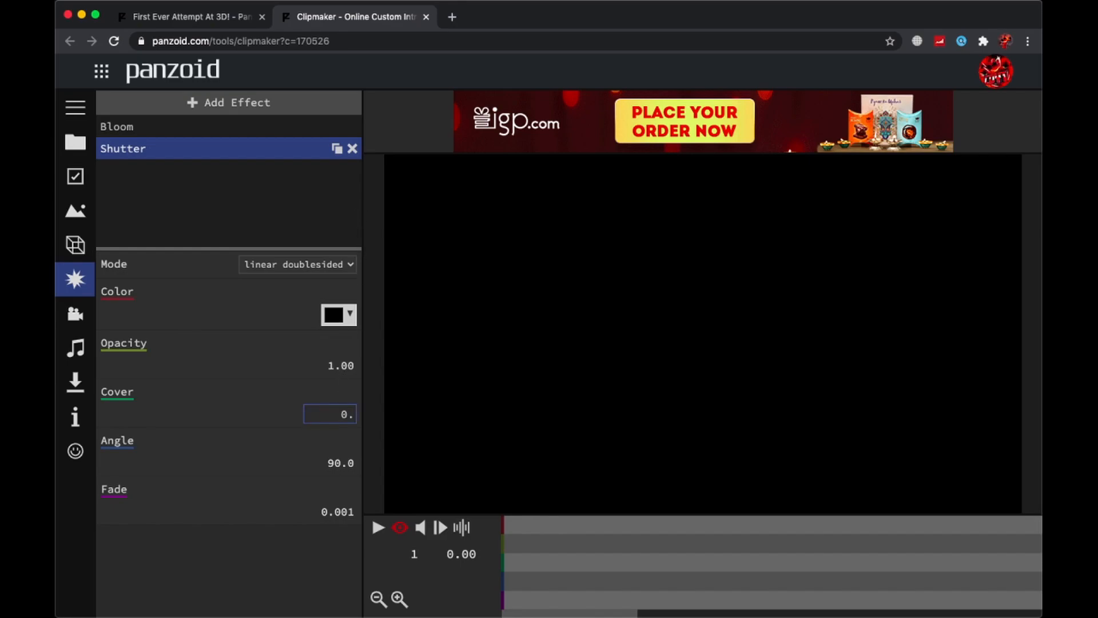
type(".5")
key("Return")
Step: Add a Cover keyframe for the Shutter effect at frame 20 and lower its value to open the shutter around the title
left_click(409, 557)
type("1.")
type("0")
key("Return")
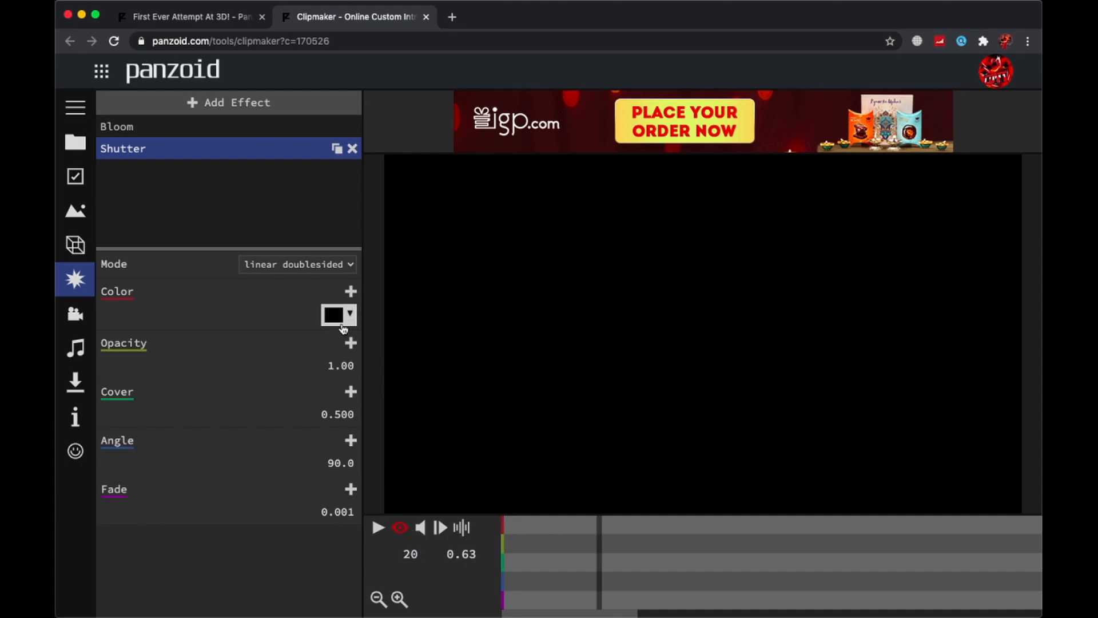
left_click(351, 394)
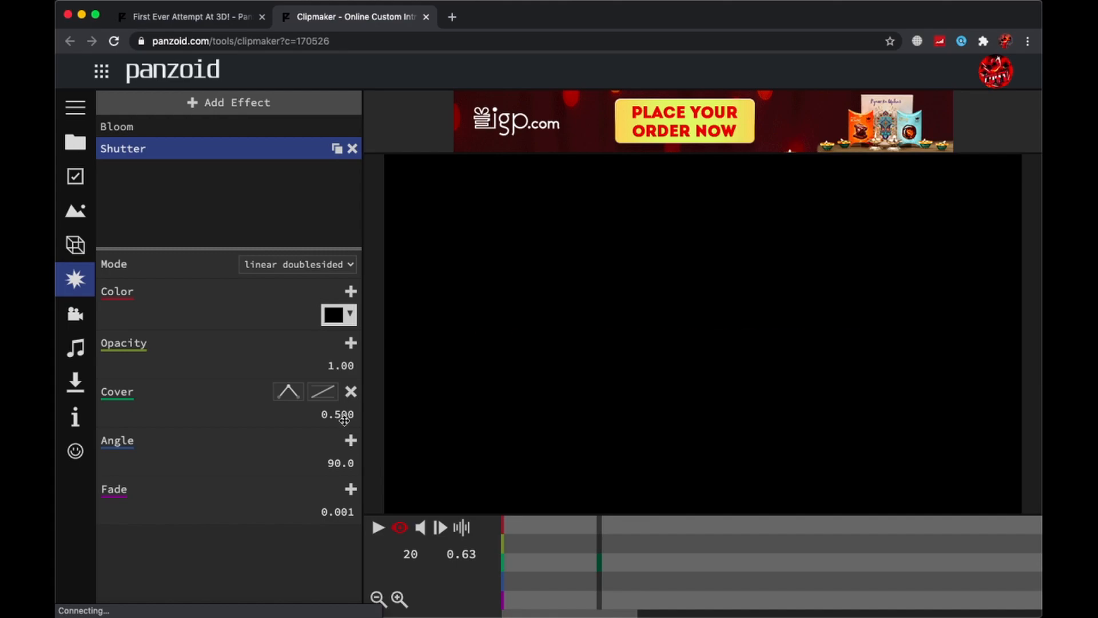
left_click_drag(344, 417, 357, 594)
left_click_drag(341, 419, 340, 489)
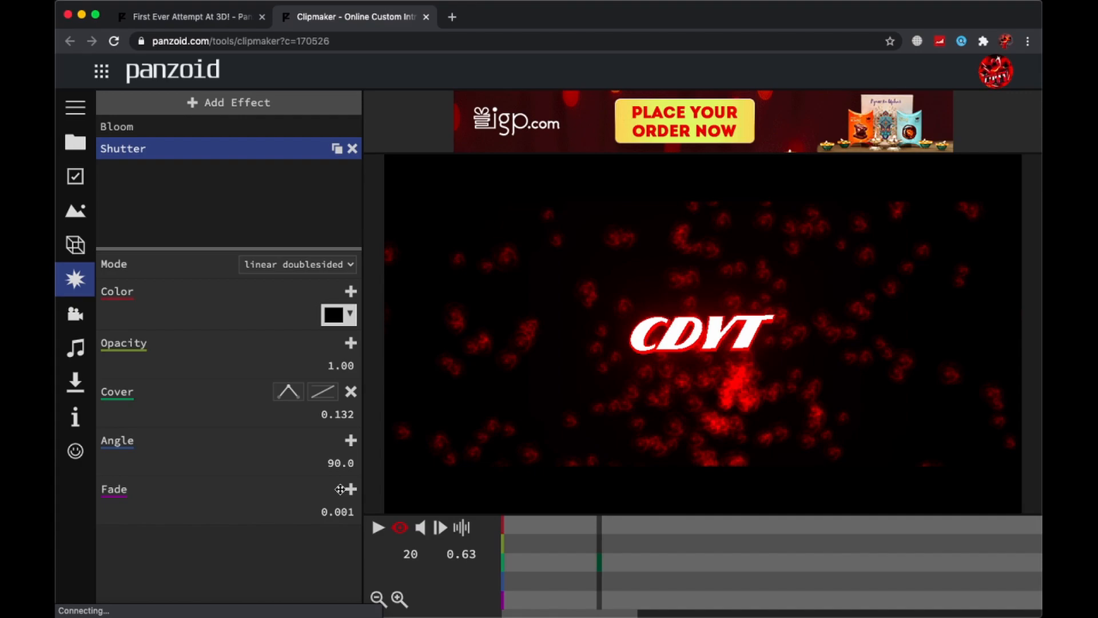
left_click_drag(342, 418, 344, 426)
Step: Return the playhead to the start, play the intro with the Shutter animation, and pause it
left_click(410, 556)
type("0")
key("Return")
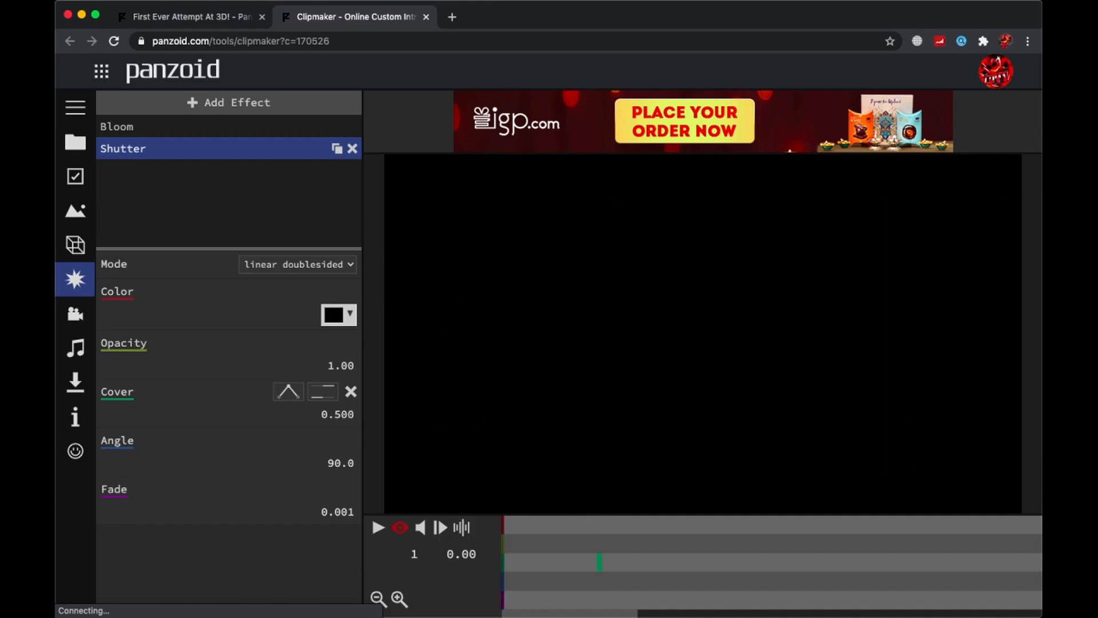
left_click(377, 527)
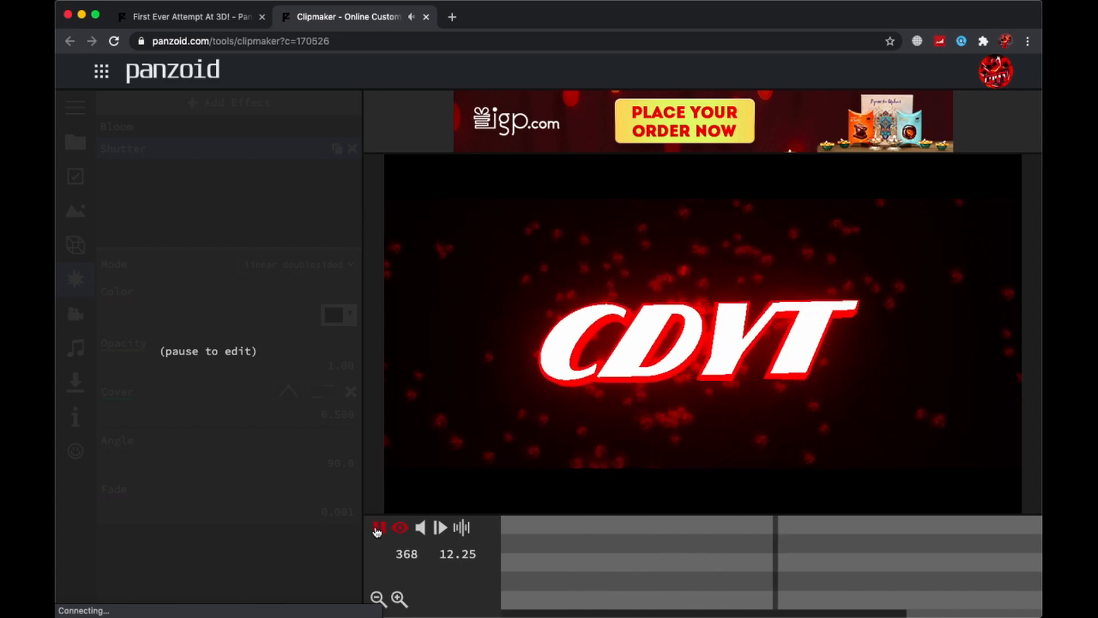
left_click(378, 527)
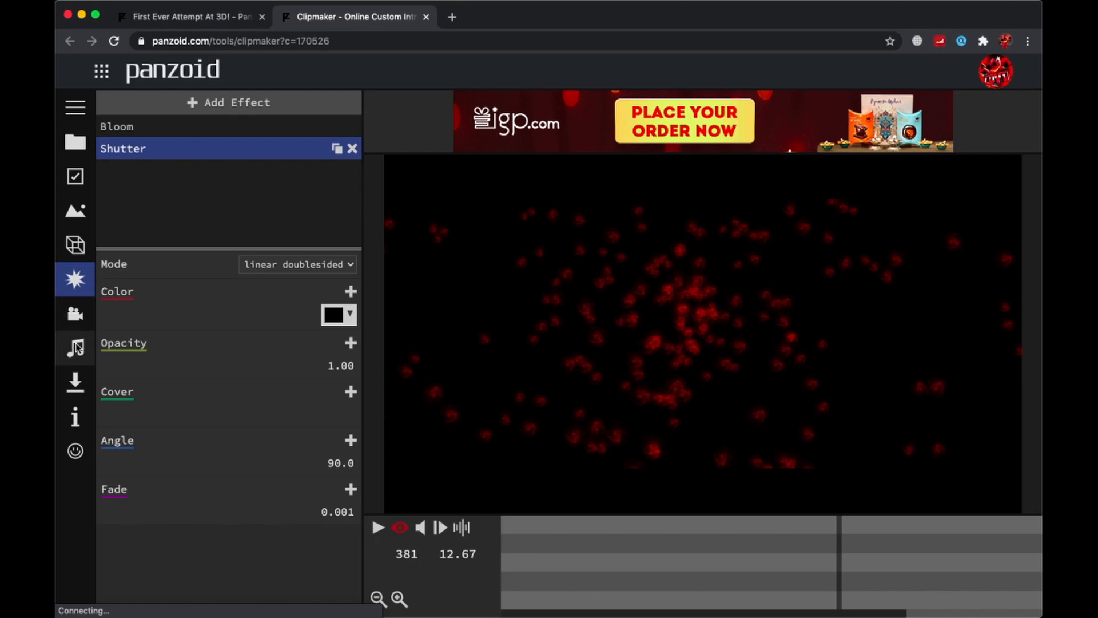
Step: Review the render mode and format options for downloading the video, keeping balanced and .mkv (vp8/opus)
left_click(76, 379)
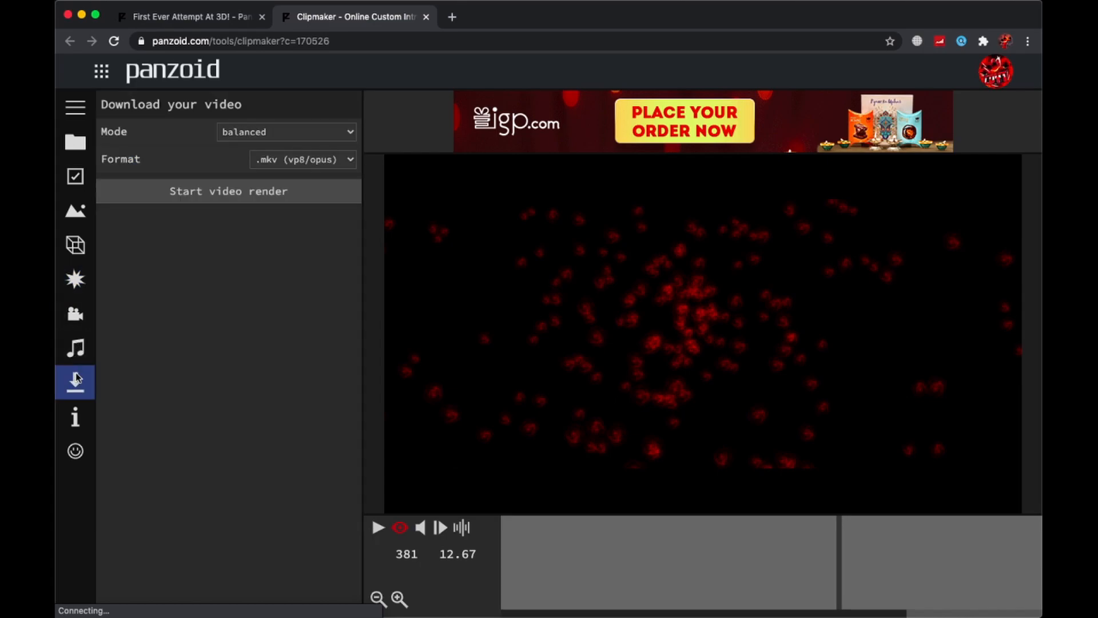
left_click(256, 134)
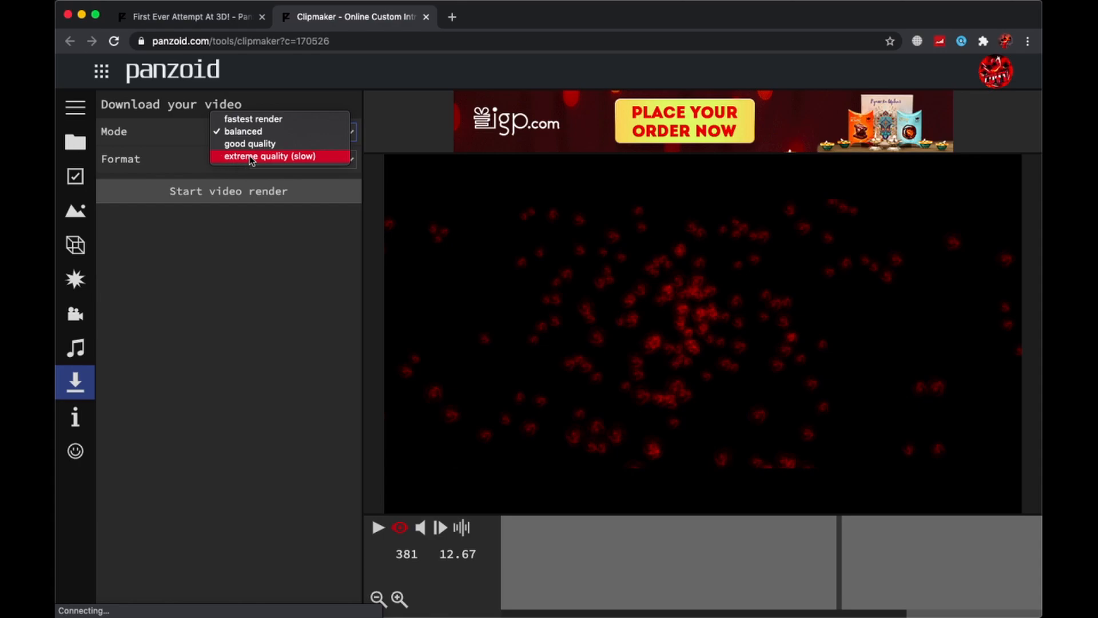
left_click(255, 252)
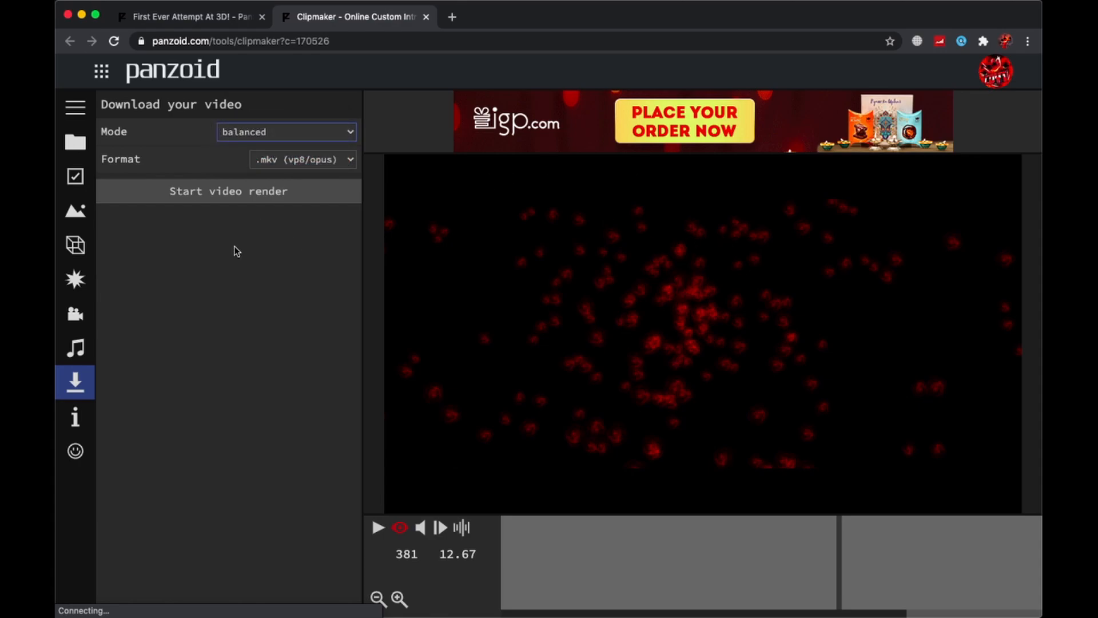
left_click(295, 161)
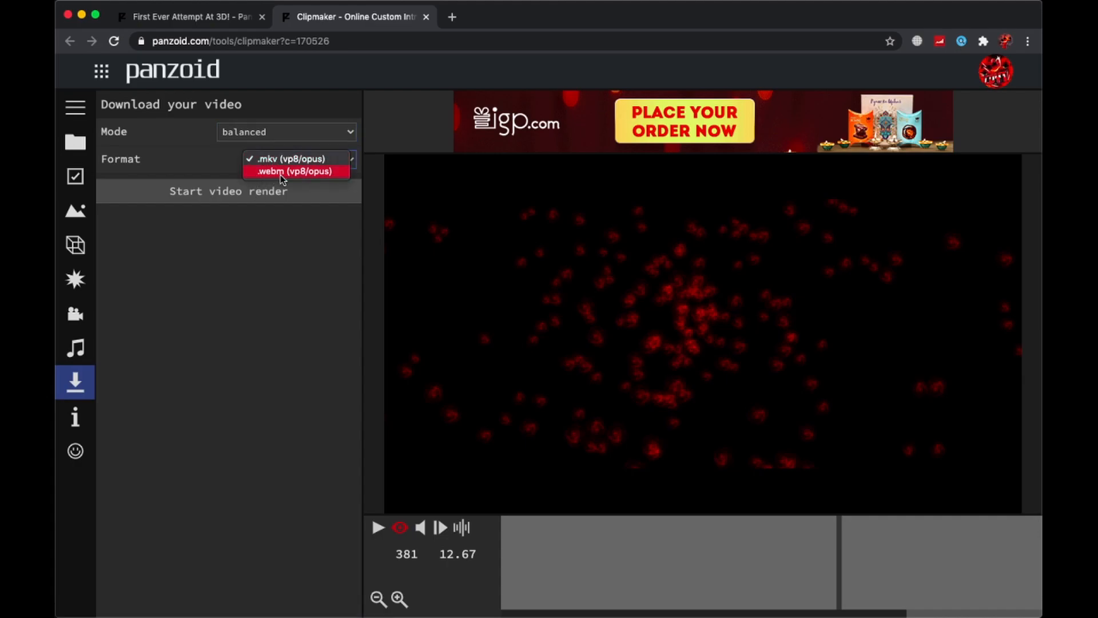
left_click(270, 246)
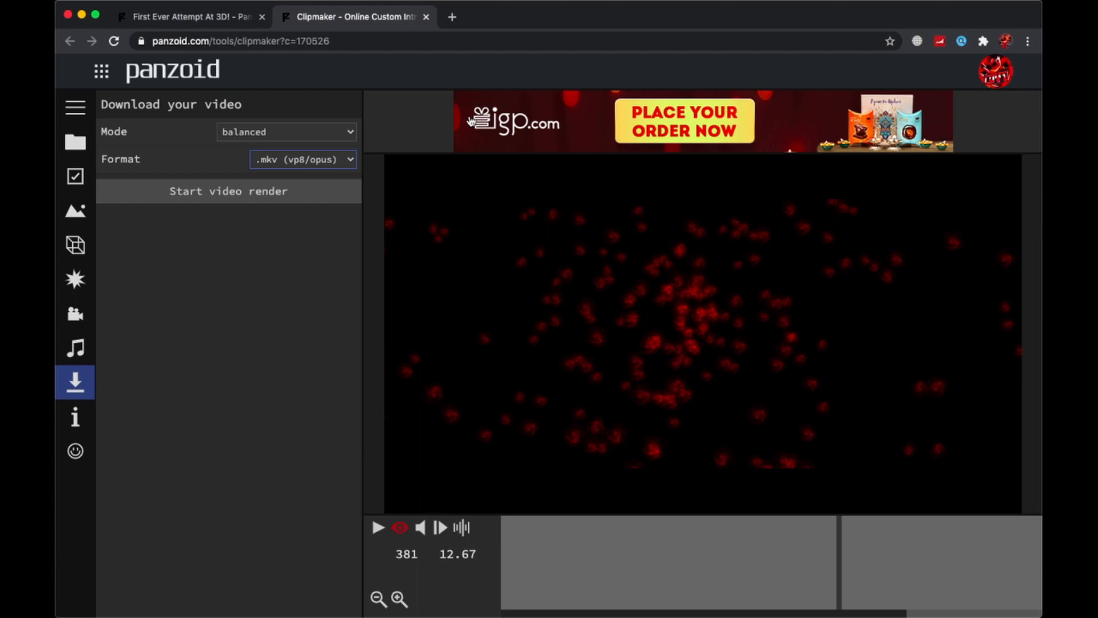
Step: Search Google for "mkv to mp4 converter" in a new browser tab
left_click(452, 17)
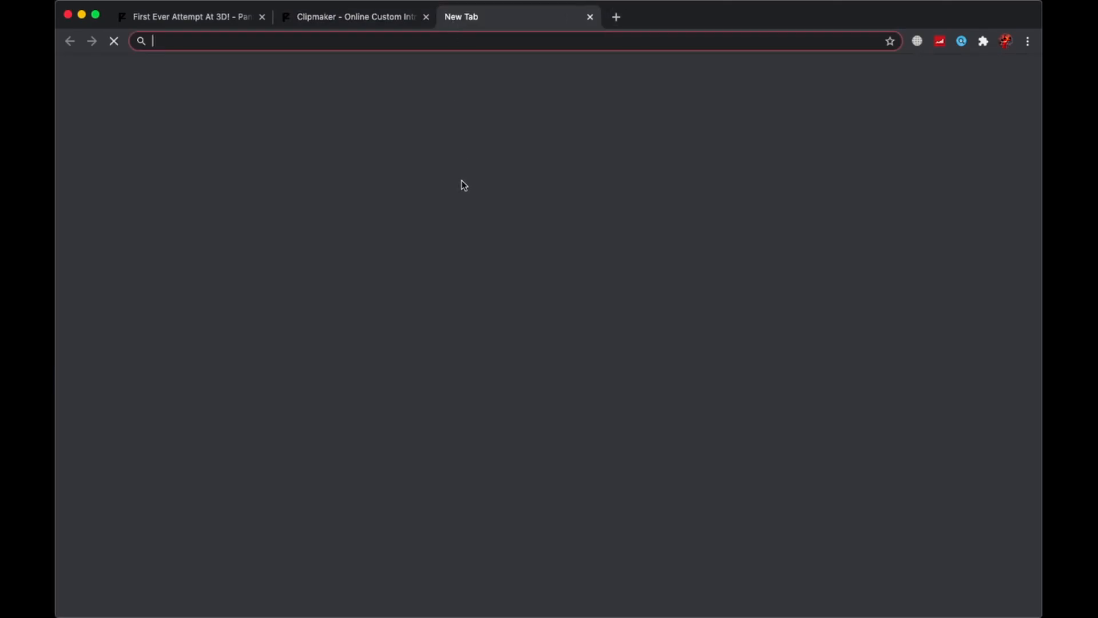
left_click(413, 289)
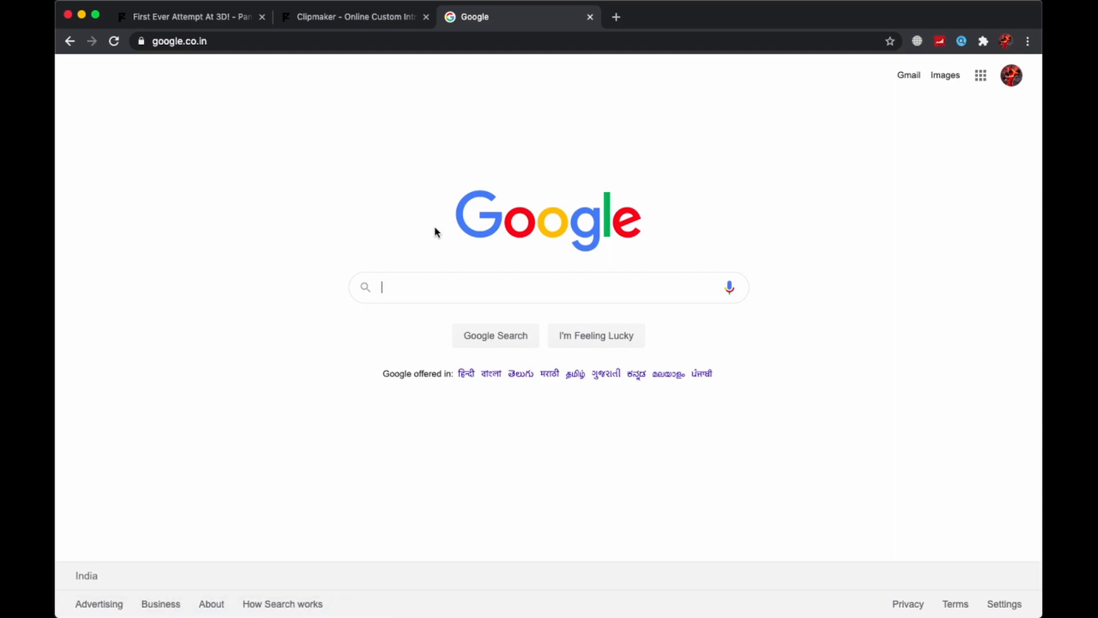
type("mk")
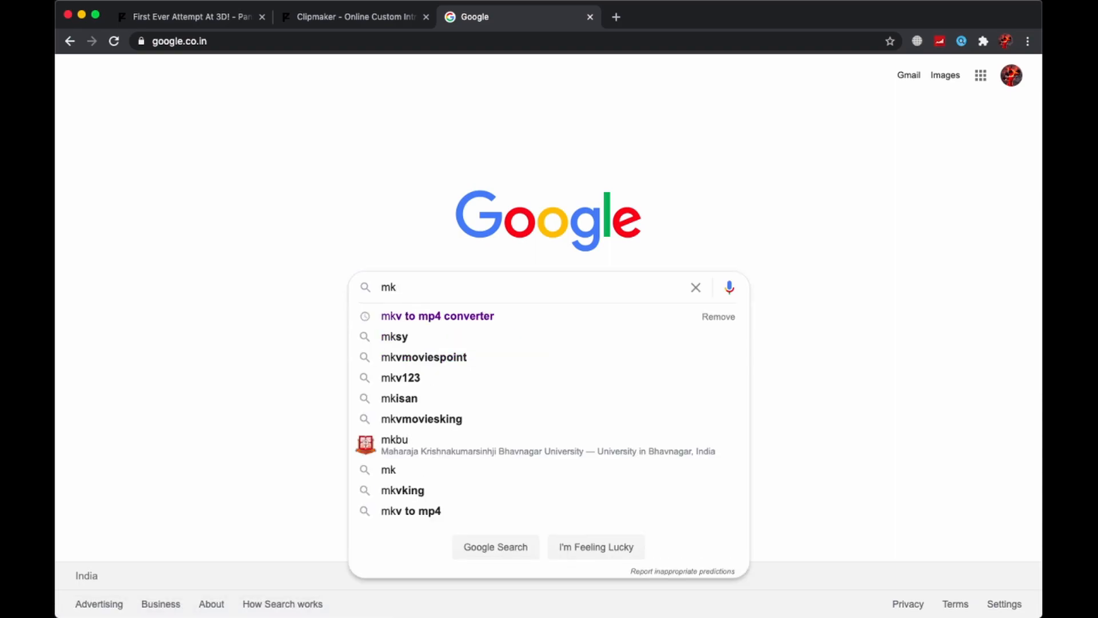
left_click(481, 314)
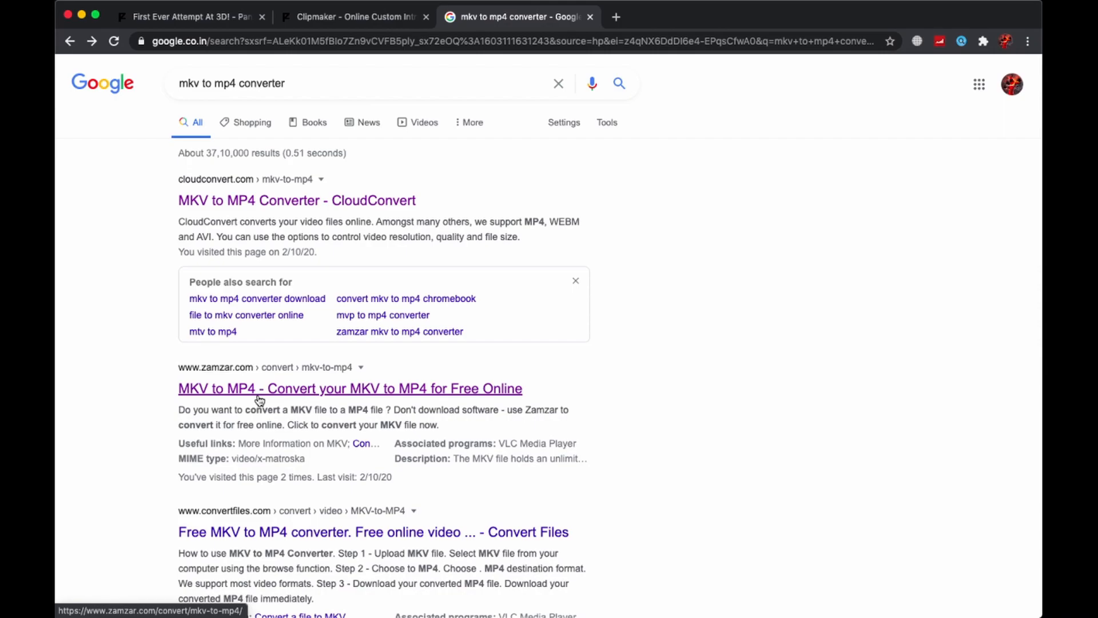
Step: Convert video (3).mkv to mp4 with Zamzar's MKV to MP4 converter and download the converted file
left_click(259, 389)
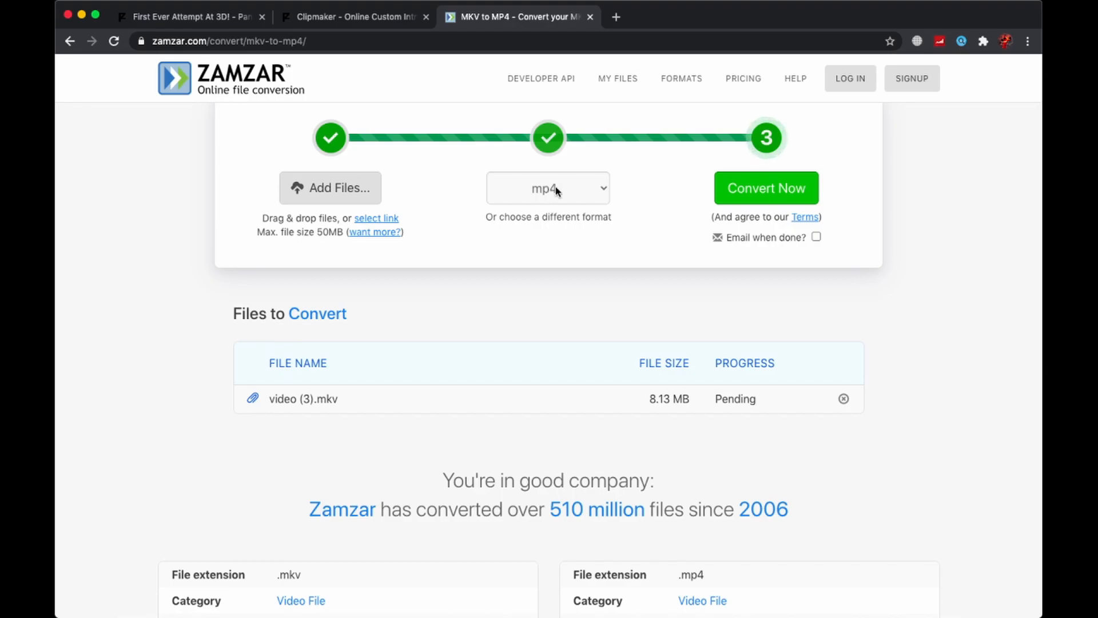
left_click(737, 189)
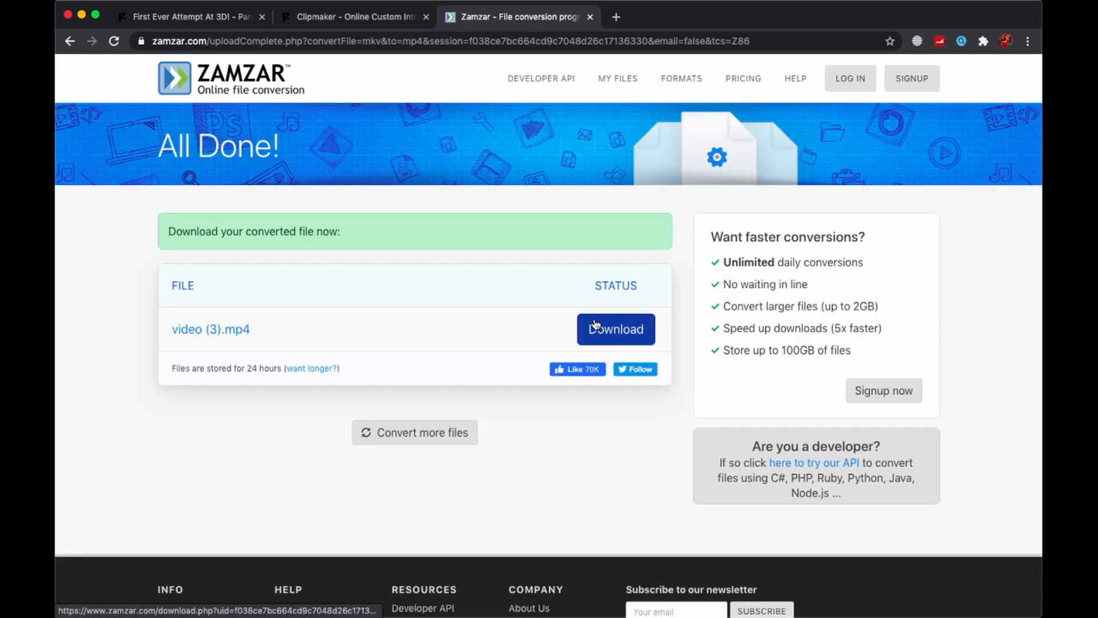
left_click(610, 335)
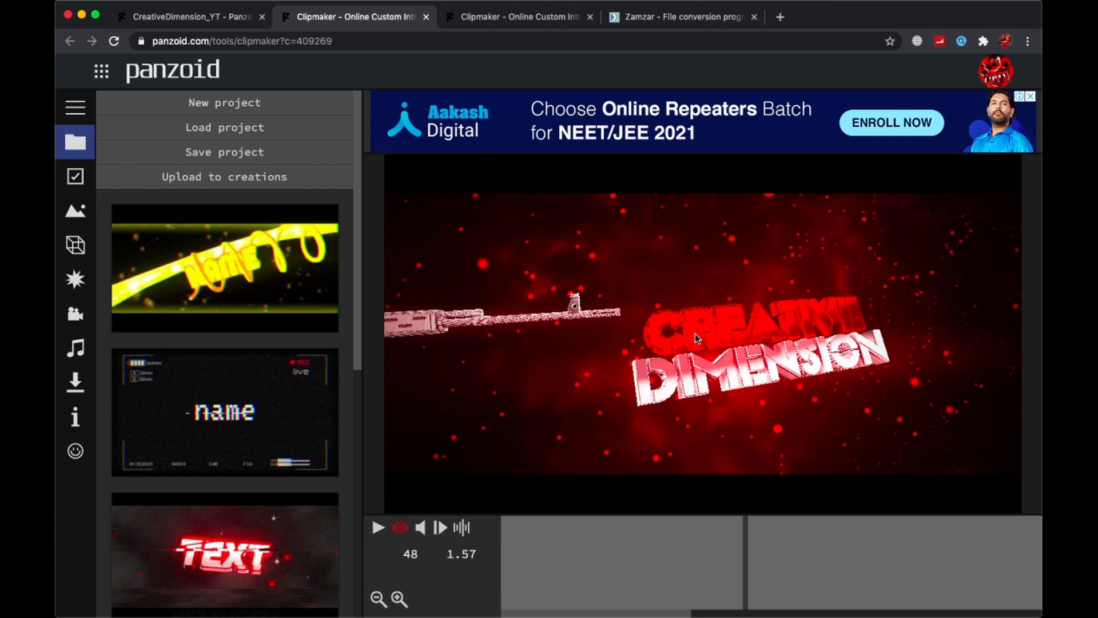
Step: View the creation "Creative Dimension OG intro but in red" from the Panzoid profile and return to its Clipmaker project
left_click(228, 21)
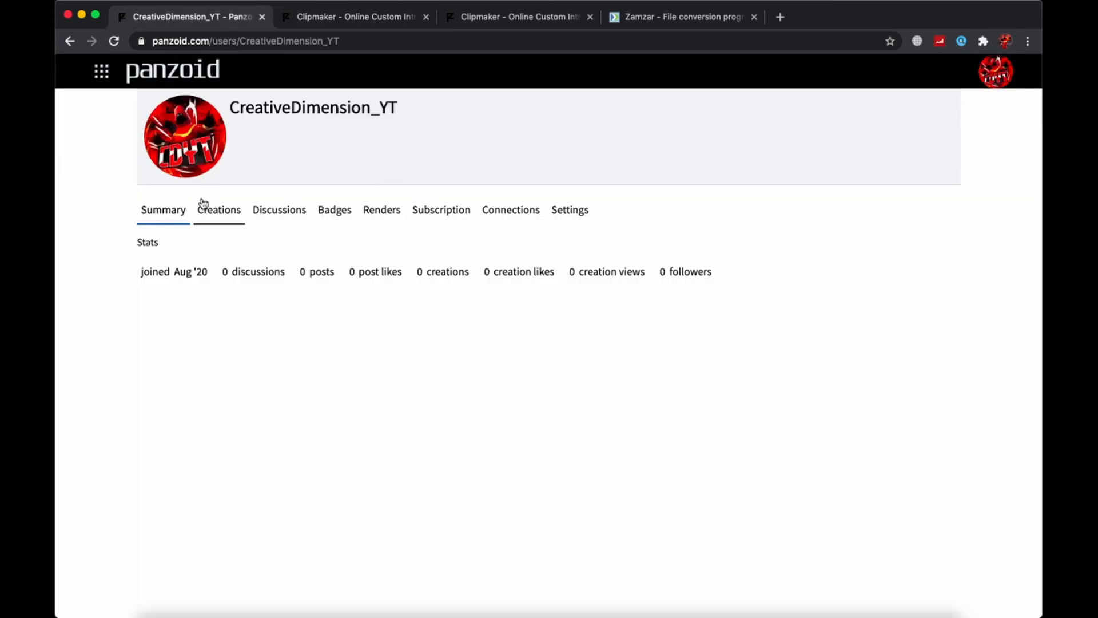
left_click(215, 213)
left_click(272, 293)
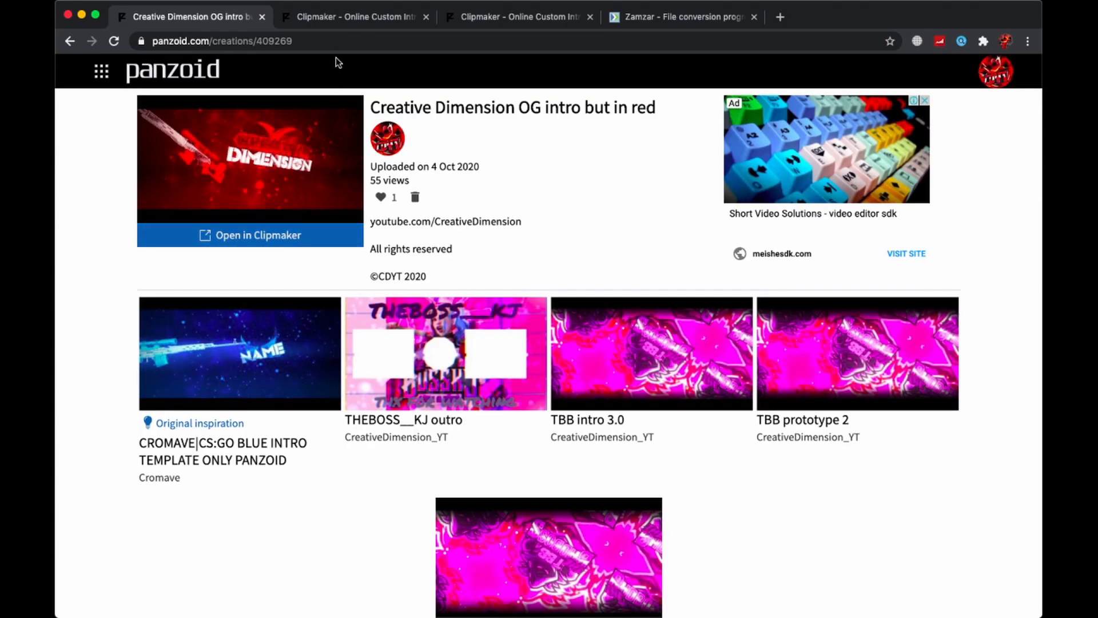
left_click(340, 17)
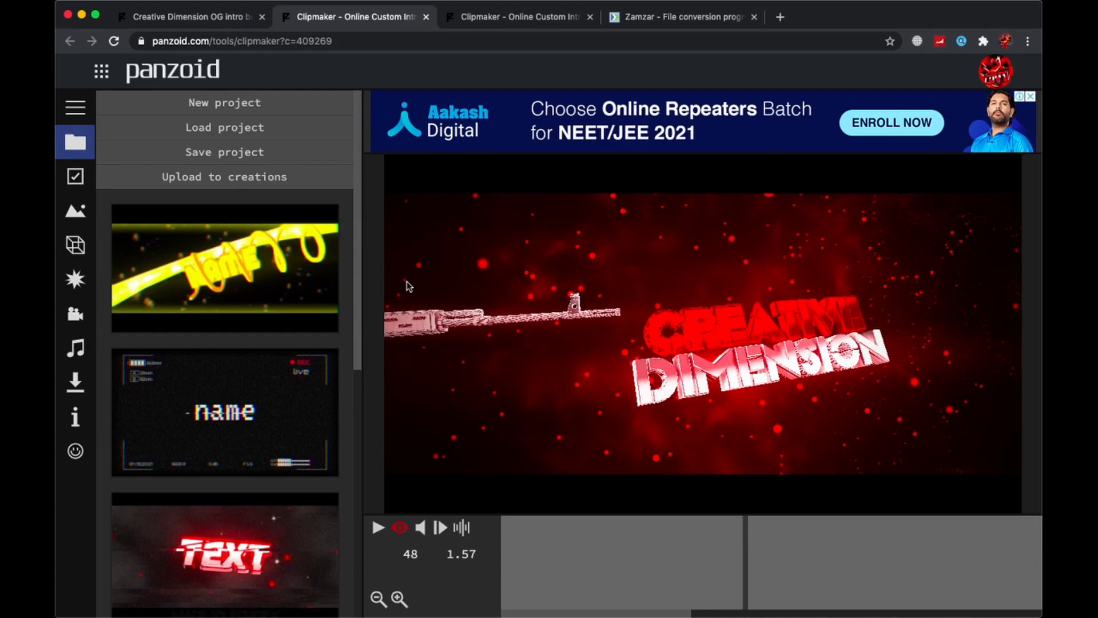
Step: Collapse the Dragunov SVD group in the objects list and inspect the CREATIVE and DIMENSION text objects
left_click(67, 246)
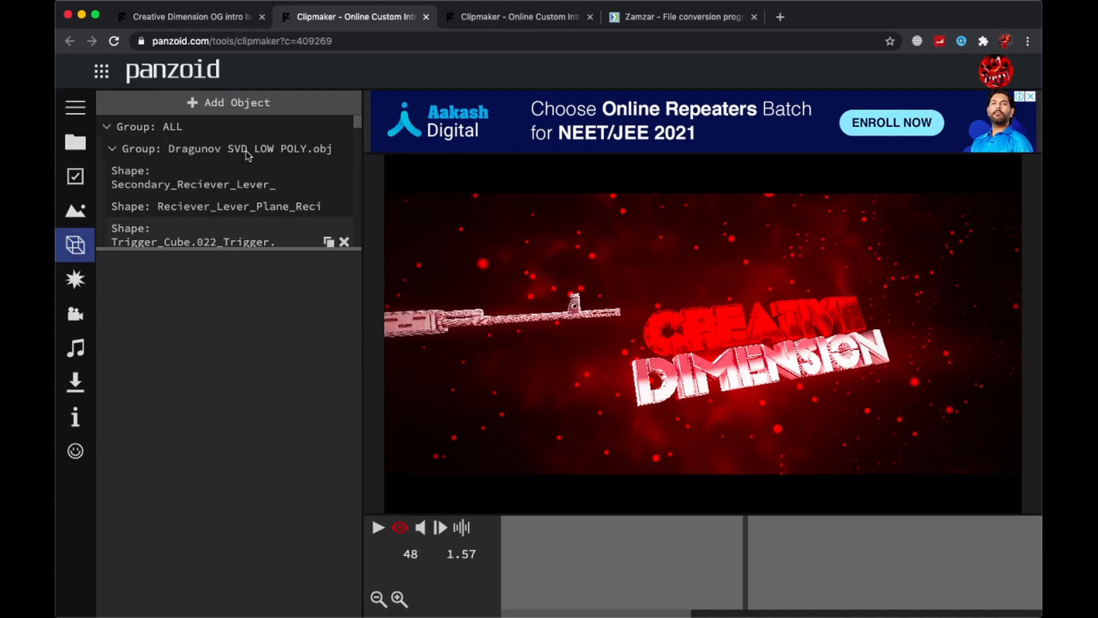
left_click(120, 152)
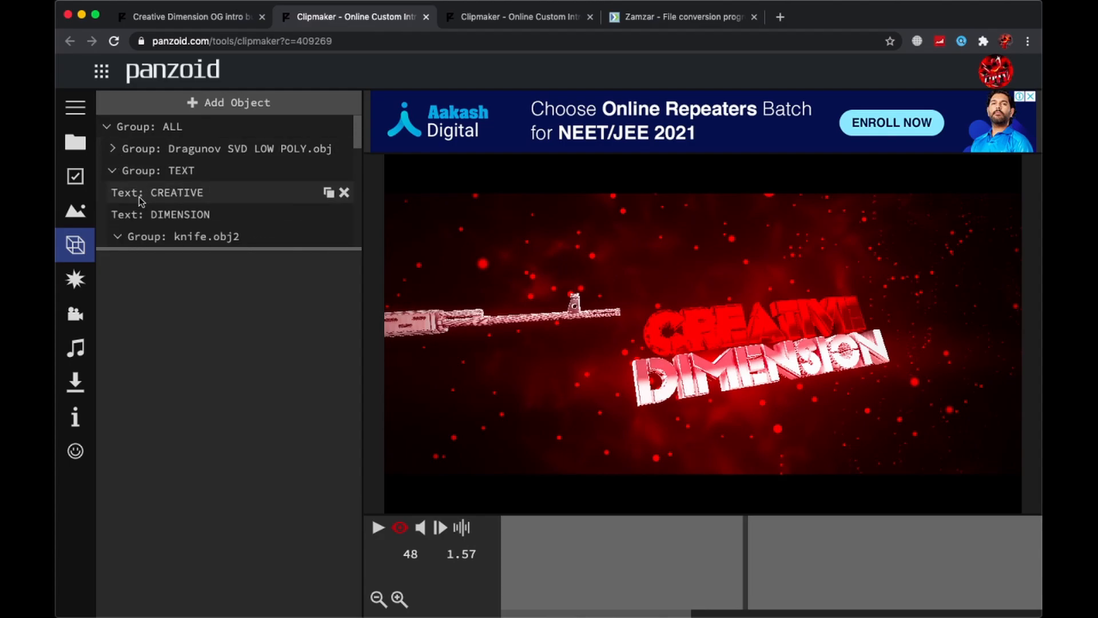
left_click(172, 195)
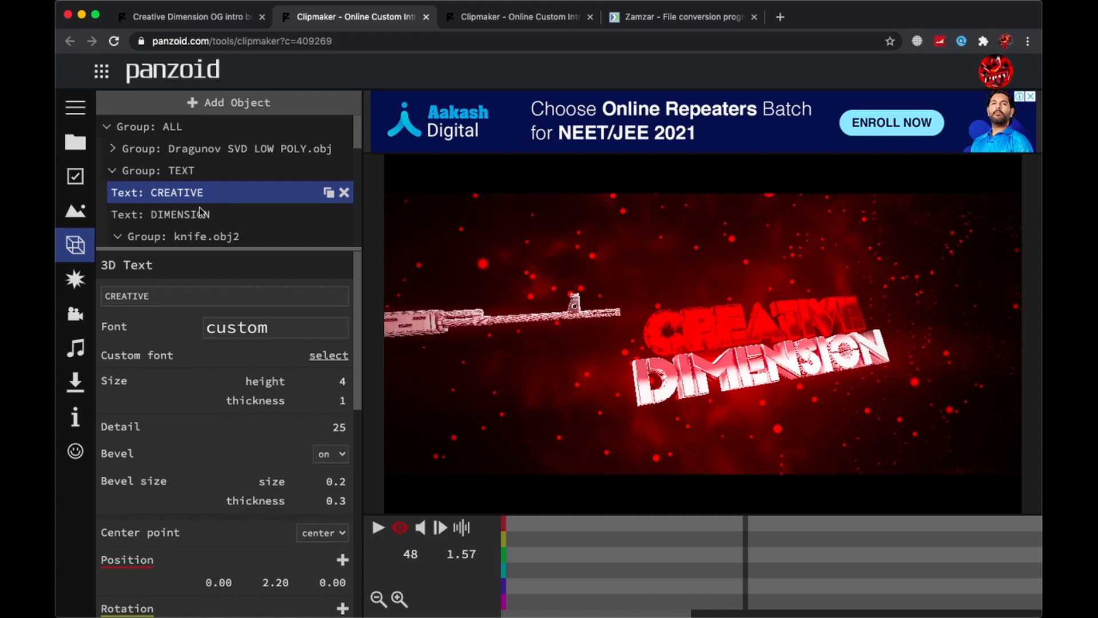
left_click(201, 215)
left_click(202, 196)
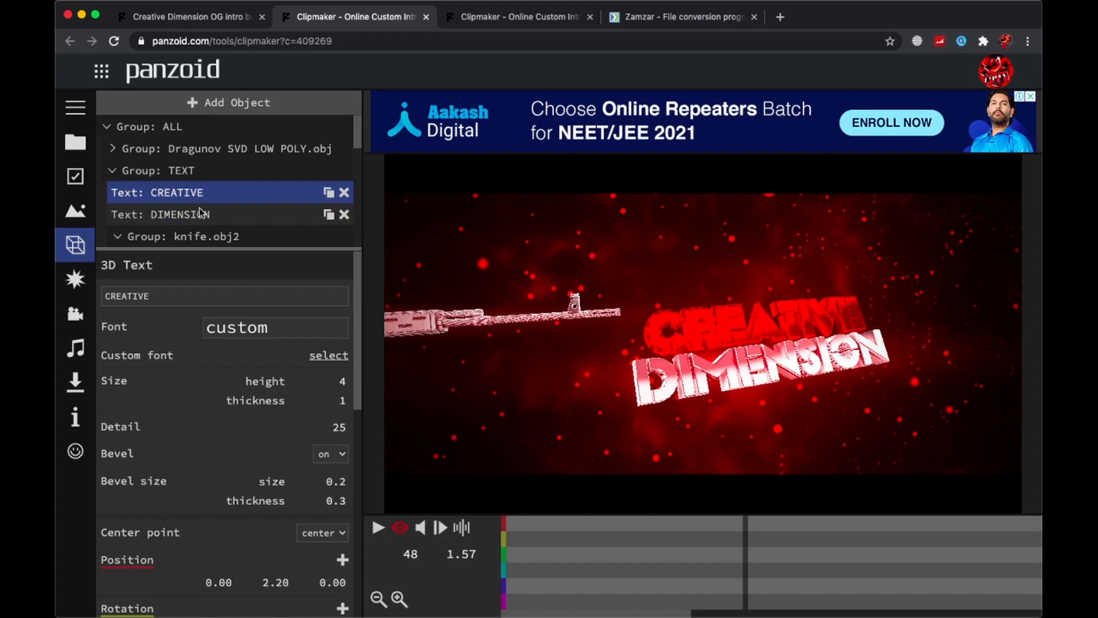
left_click(201, 212)
left_click(203, 194)
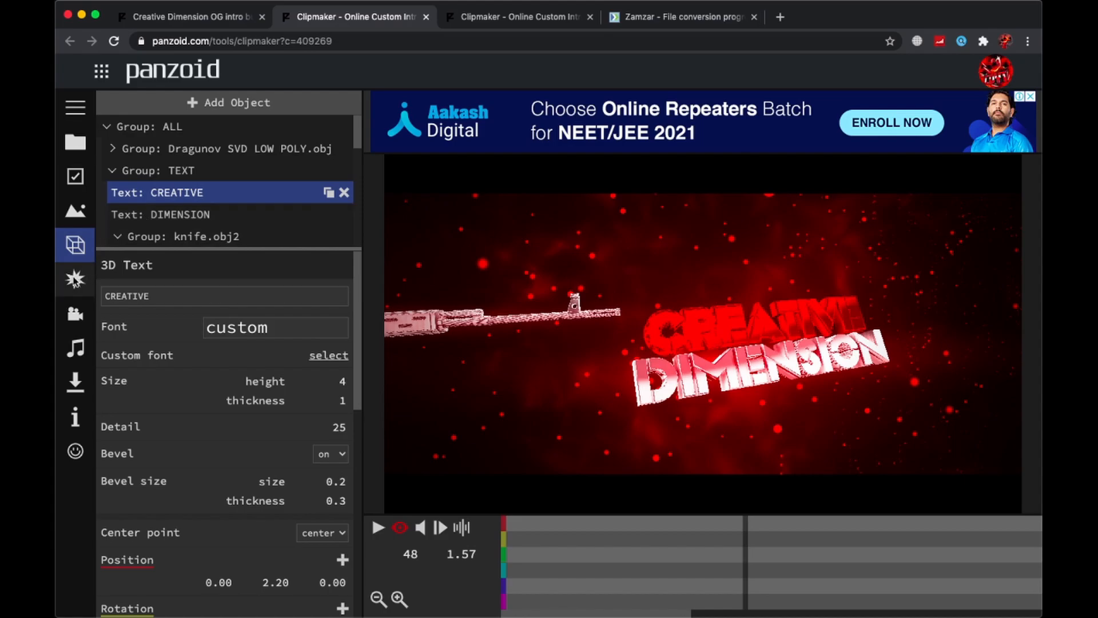
Step: Add a Colorize effect to the Creative Dimension intro and locate it at the end of the effects list
left_click(73, 280)
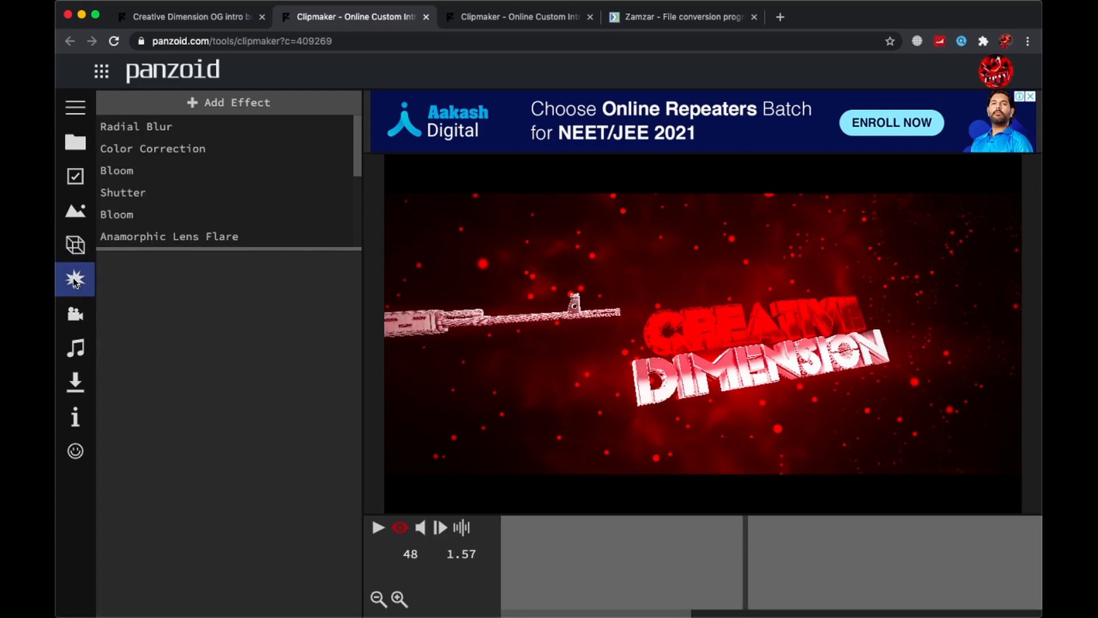
left_click(239, 105)
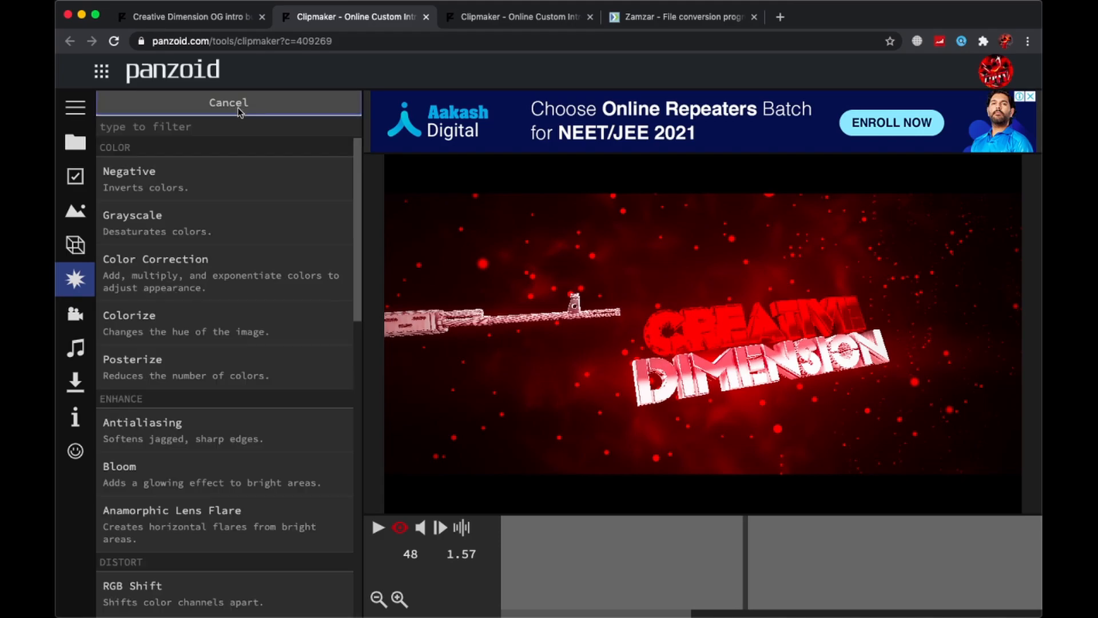
left_click(196, 127)
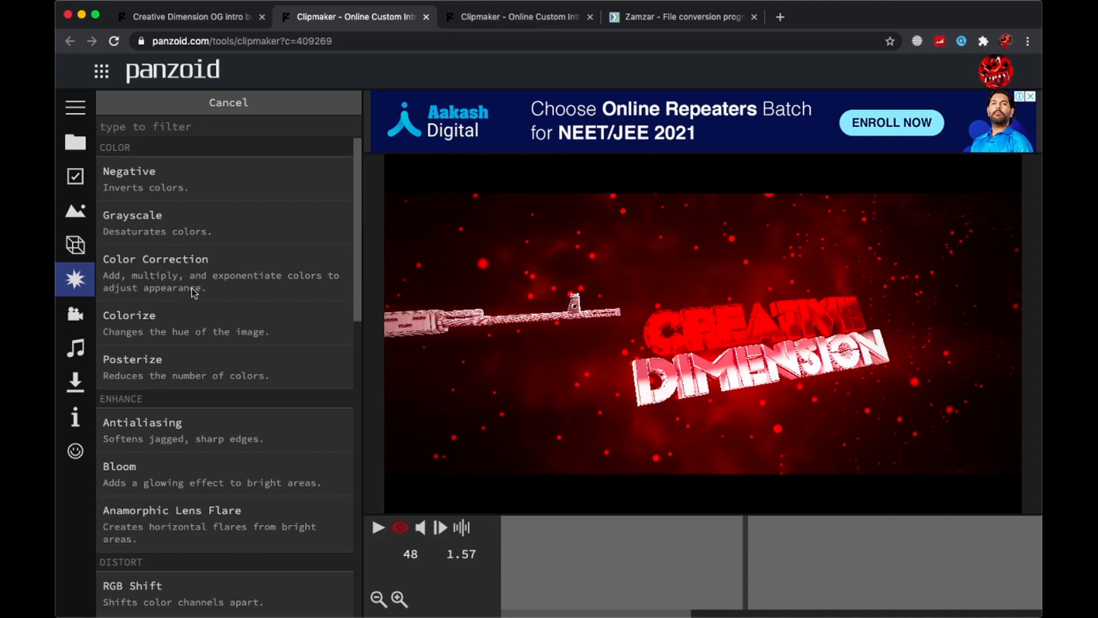
left_click(142, 319)
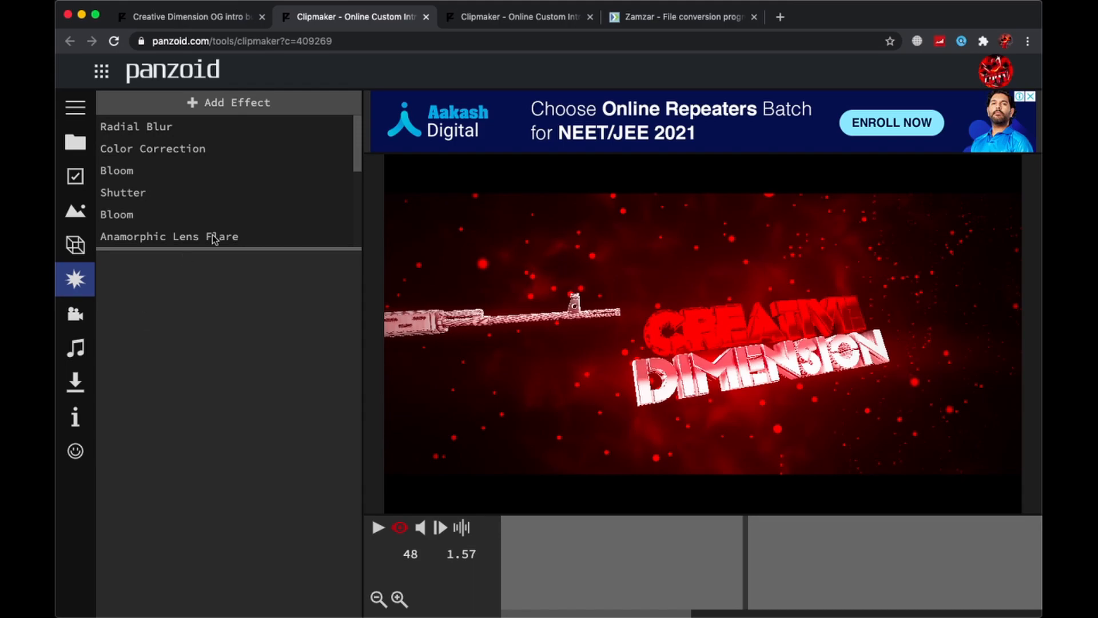
scroll(210, 212, "down", 2)
scroll(209, 212, "down", 3)
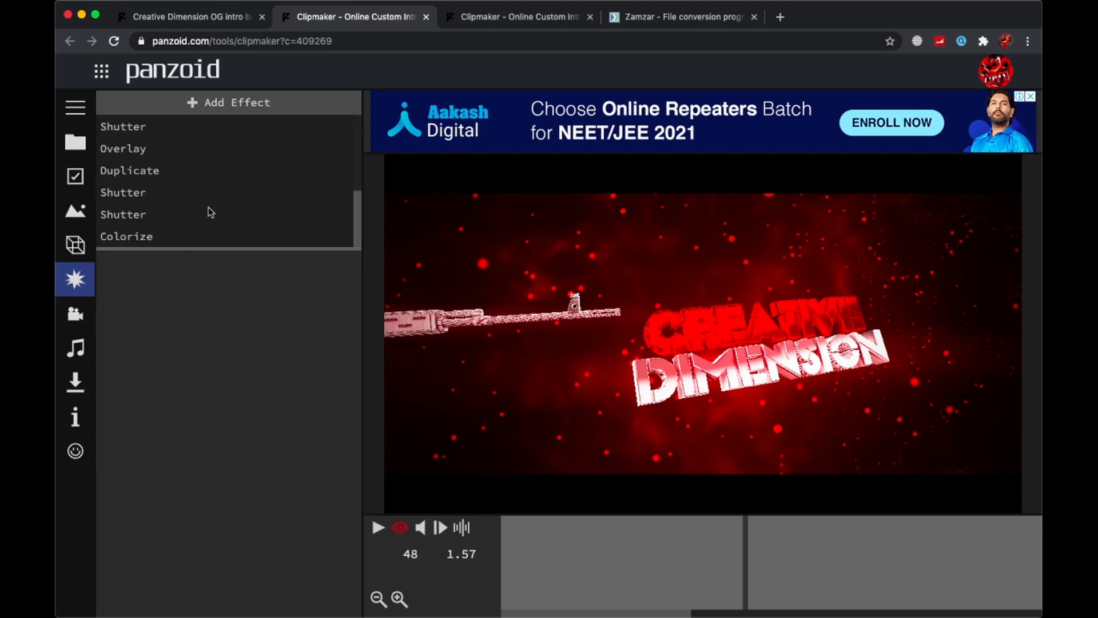
Step: Set the color of the last Colorize effect in the effects list to light blue #3ad4ff
left_click(132, 238)
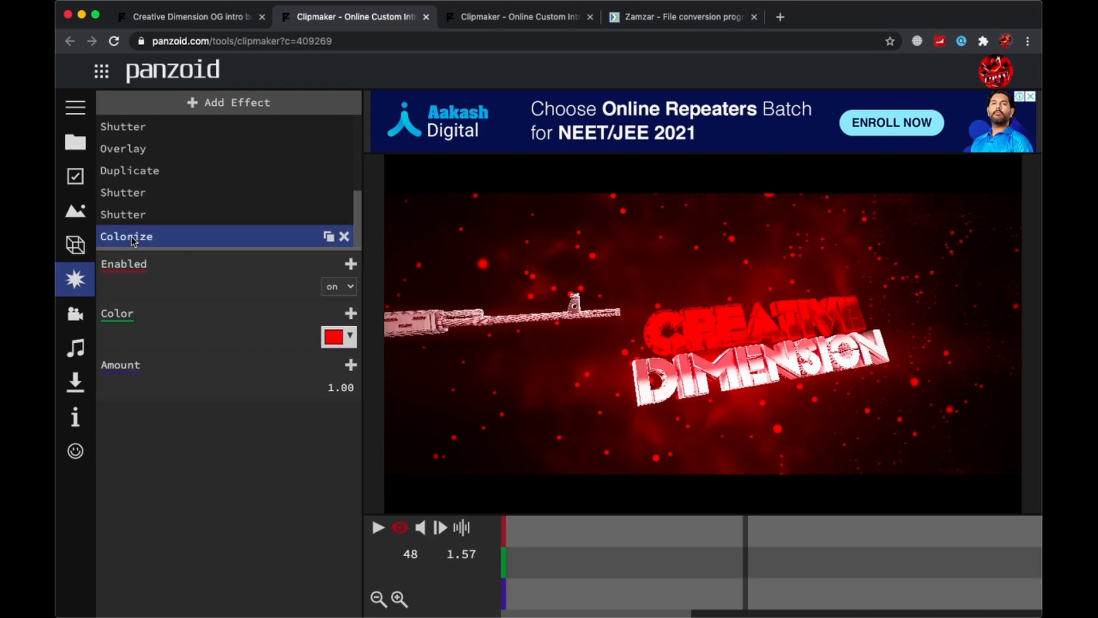
left_click(350, 338)
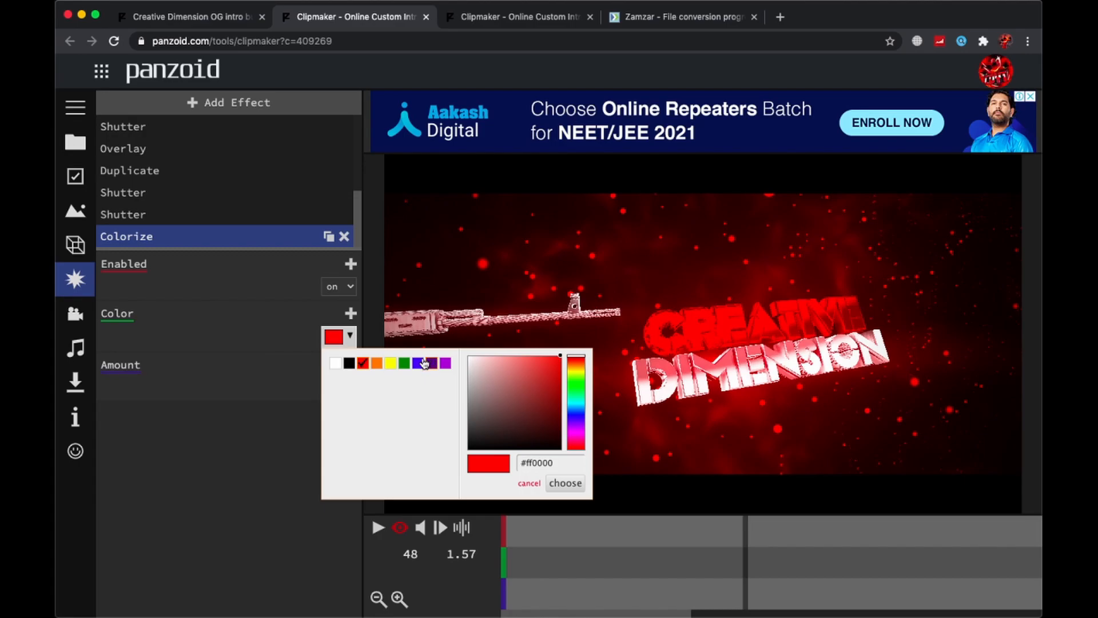
left_click(419, 363)
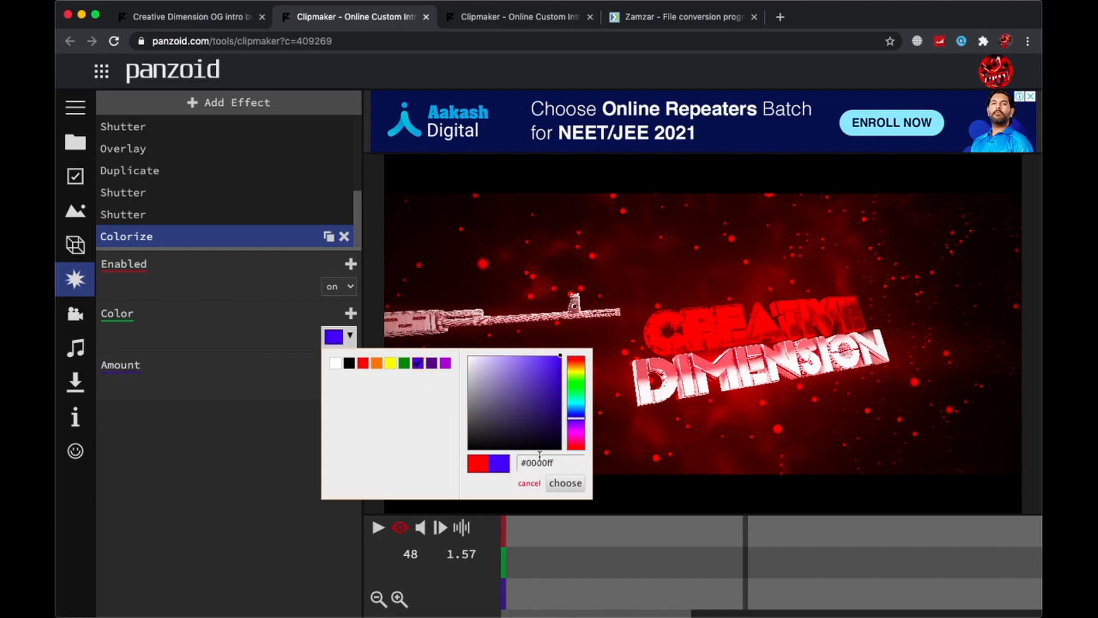
left_click(541, 363)
left_click_drag(541, 359, 539, 354)
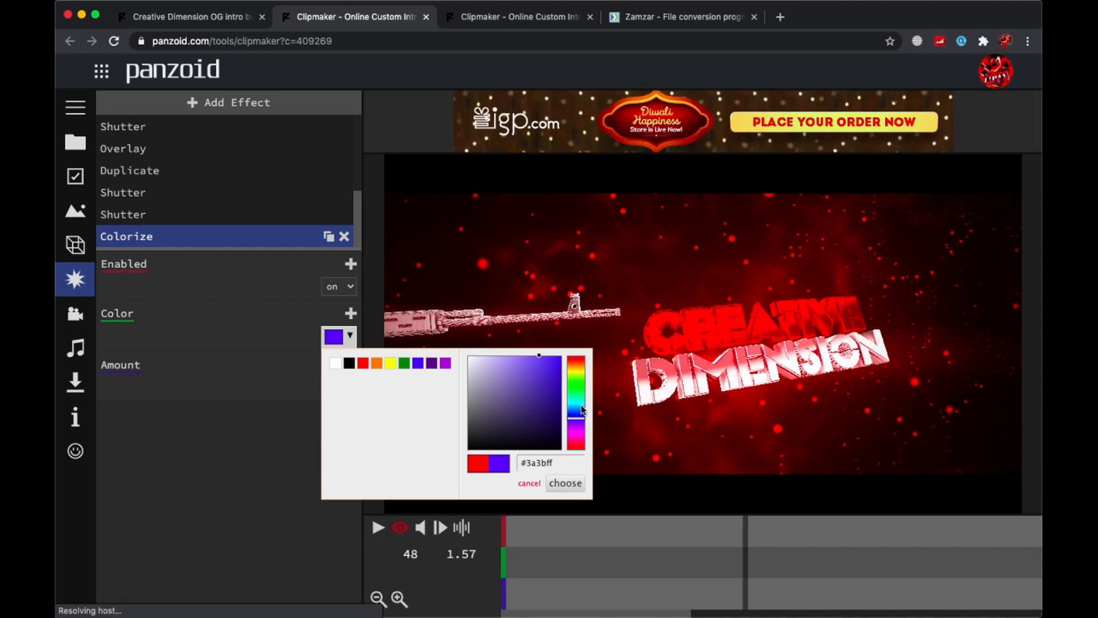
left_click_drag(581, 417, 581, 409)
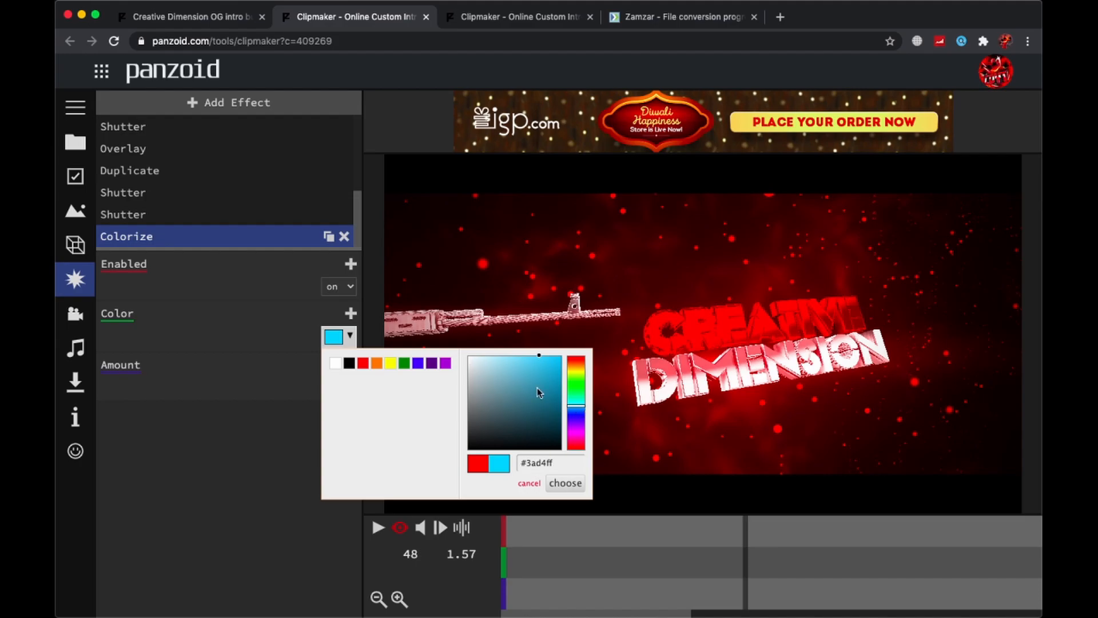
left_click(563, 484)
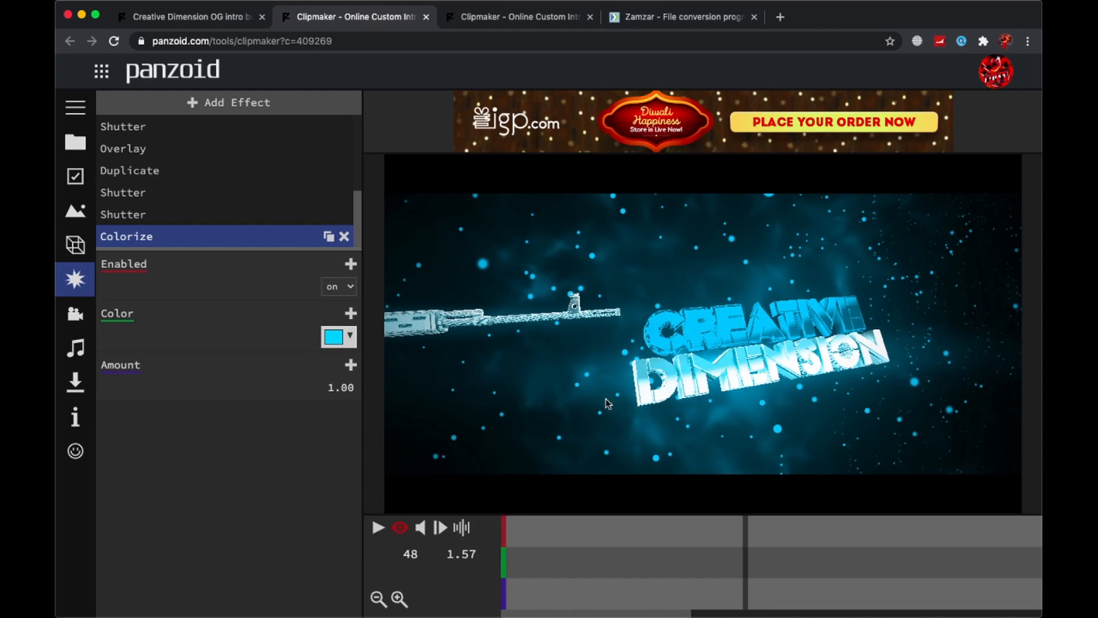
Step: Change the Colorize effect's color to a deeper, fully saturated azure blue
left_click(350, 340)
left_click_drag(546, 363, 565, 359)
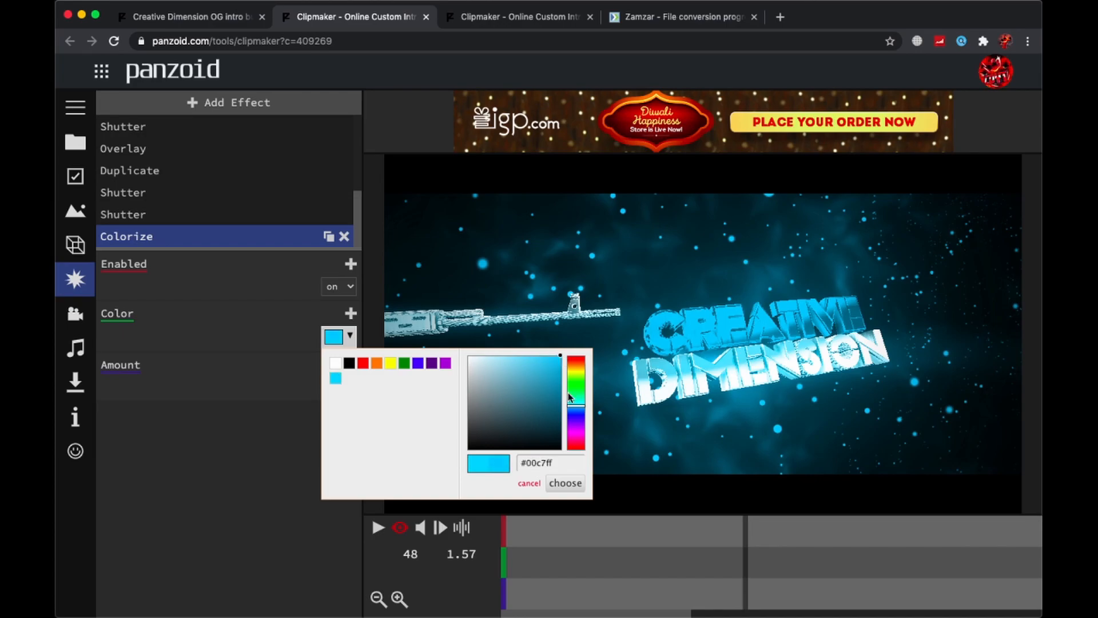
left_click_drag(575, 410, 575, 413)
left_click(566, 482)
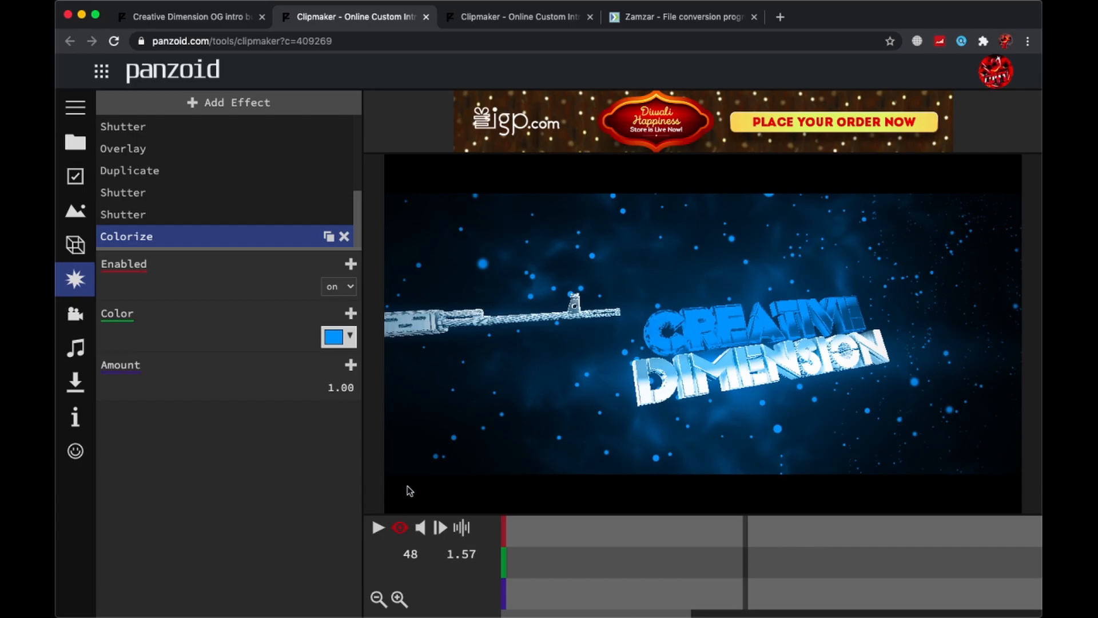
Step: Return the playhead to the start of the timeline, play the recolored intro, and pause the preview
left_click(410, 554)
type("0")
key("Return")
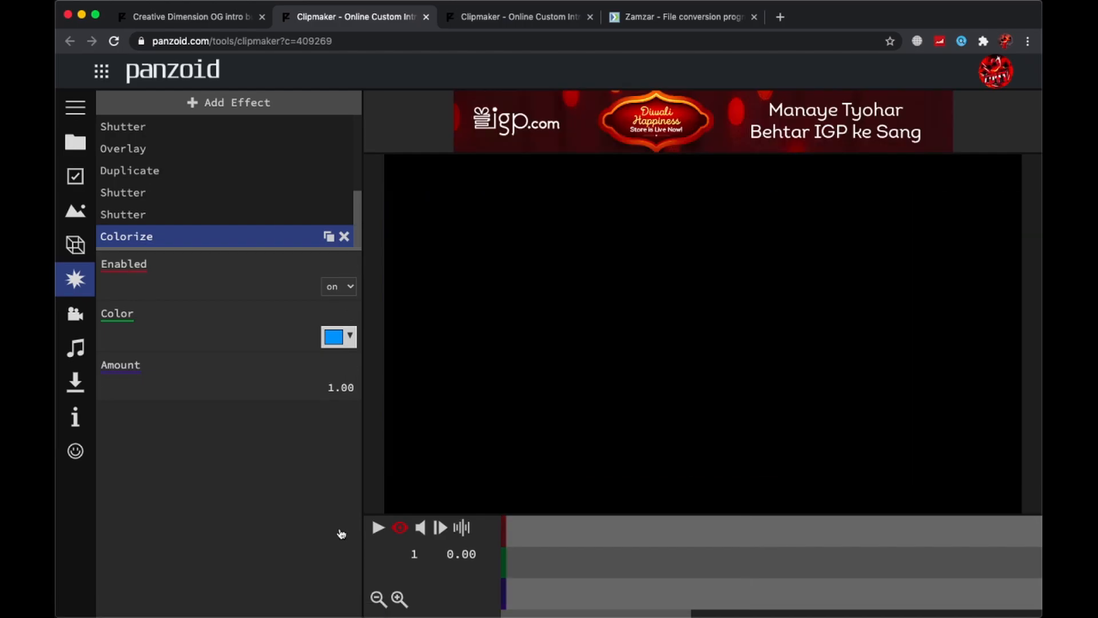
left_click(377, 528)
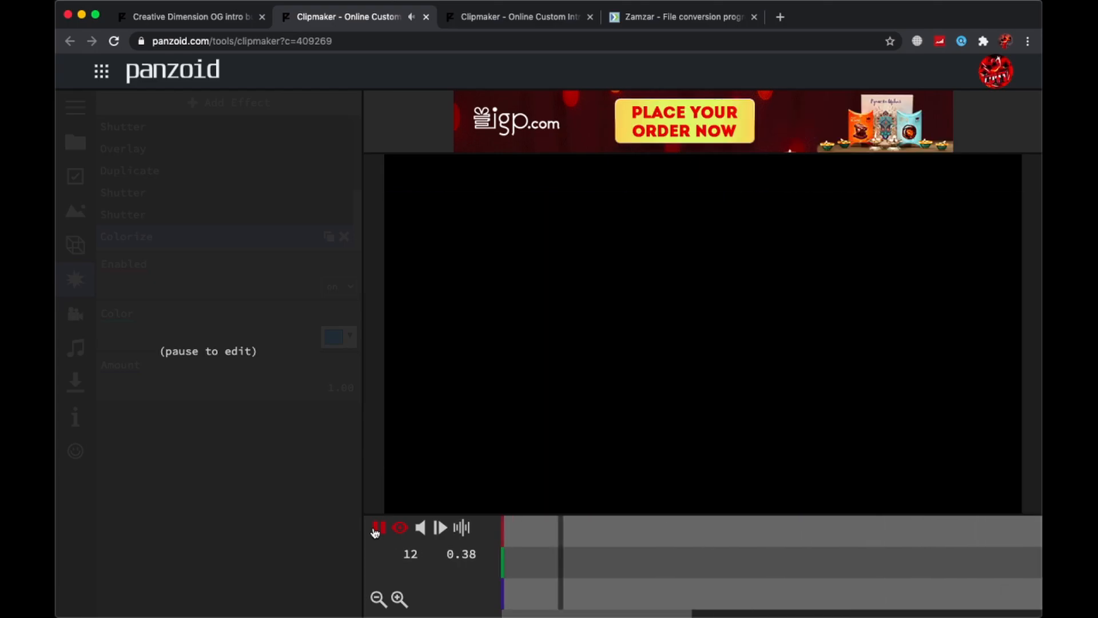
left_click(377, 527)
Step: Set the first two Power values of the Color Correction effect to 1.76 and 0.42
scroll(221, 216, "up", 5)
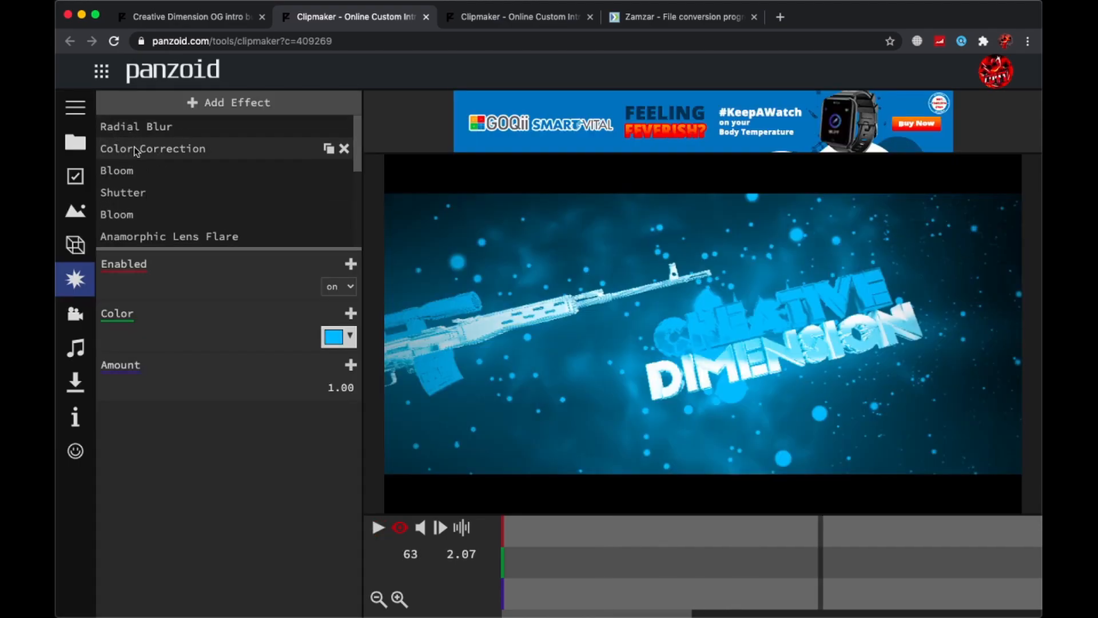
left_click(193, 151)
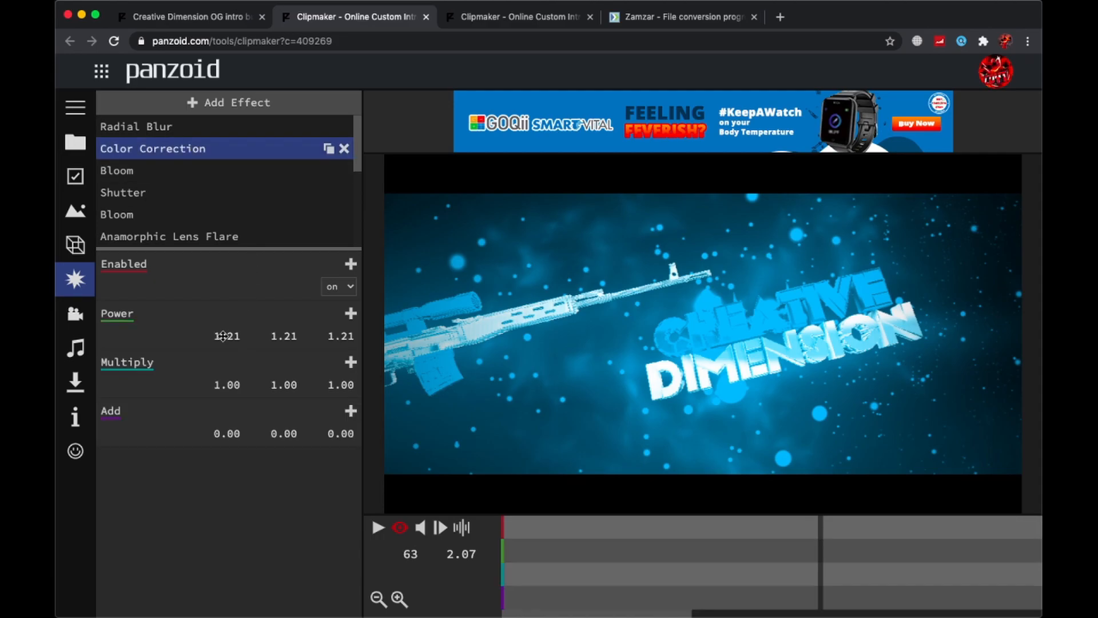
left_click_drag(223, 336, 223, 296)
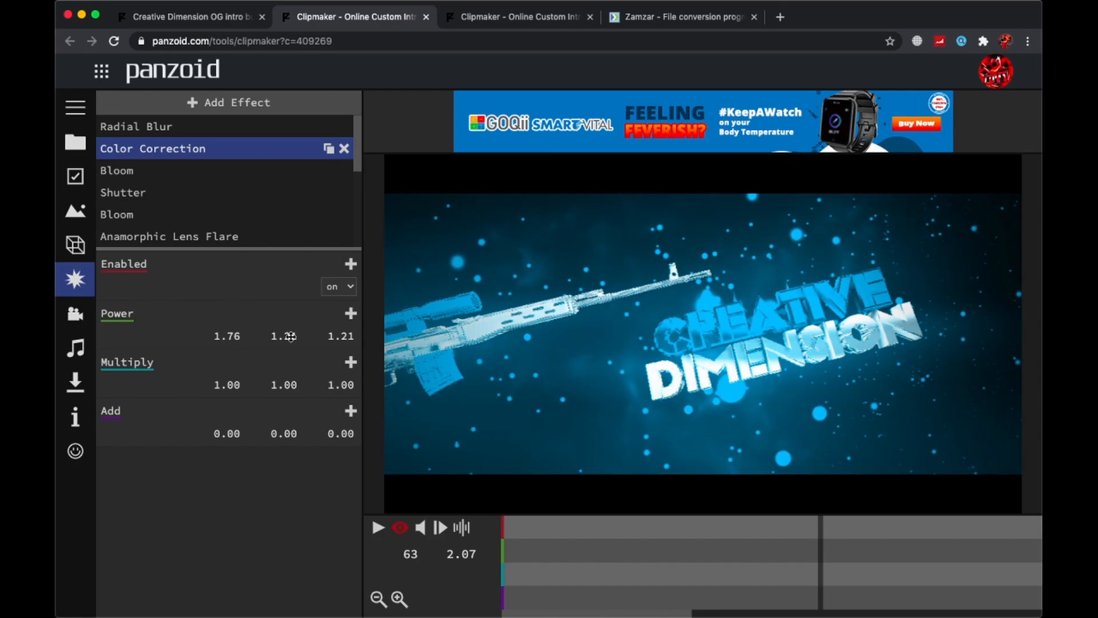
left_click_drag(289, 334, 277, 385)
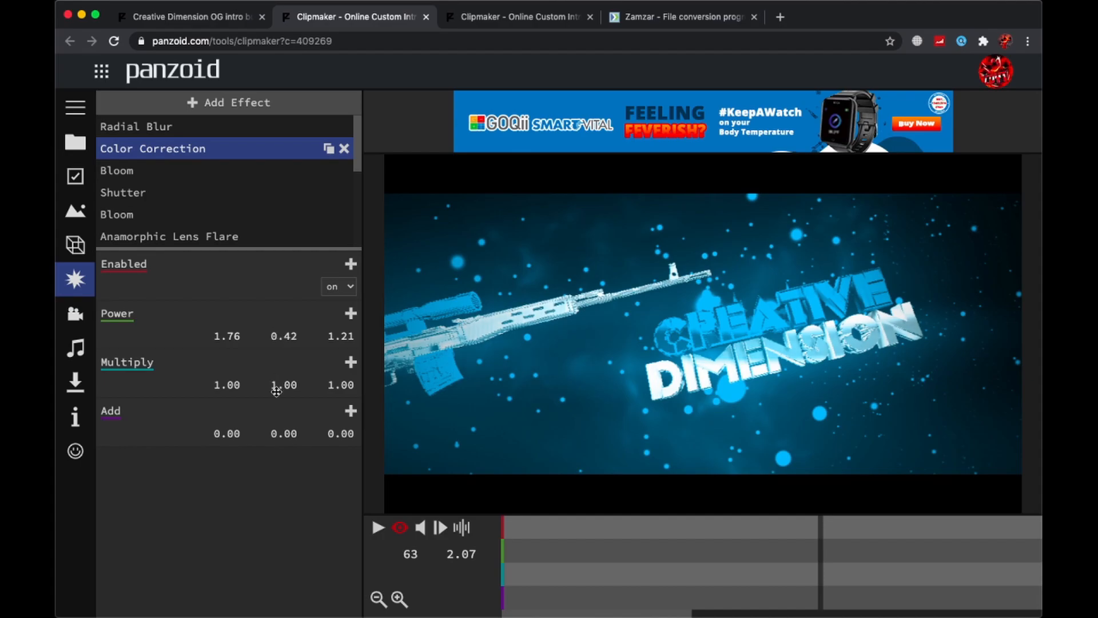